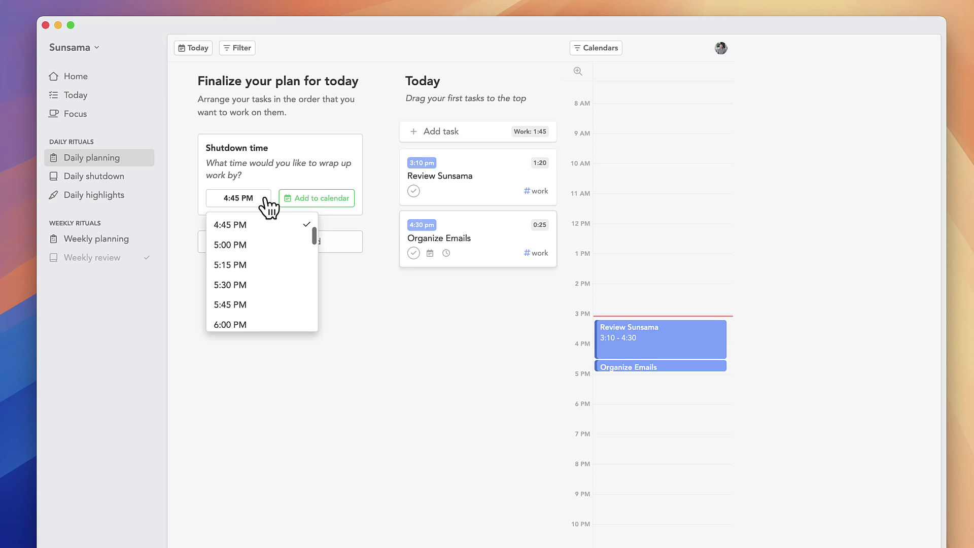
# - Pick 5:30 PM as today's shutdown time and add it to the calendar
pyautogui.click(261, 285)
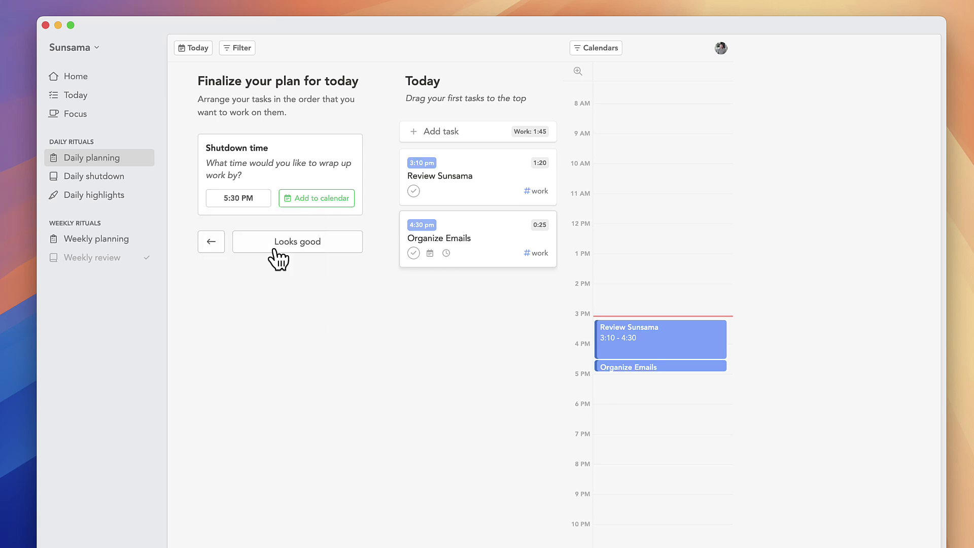
pyautogui.click(304, 199)
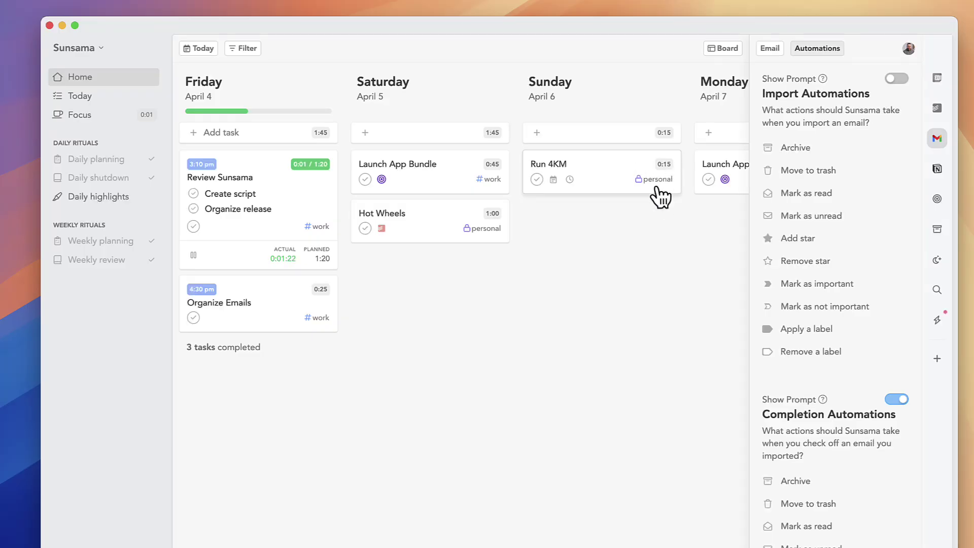
# - Open workspace Settings and view the Phone Assistant integration page
pyautogui.click(84, 48)
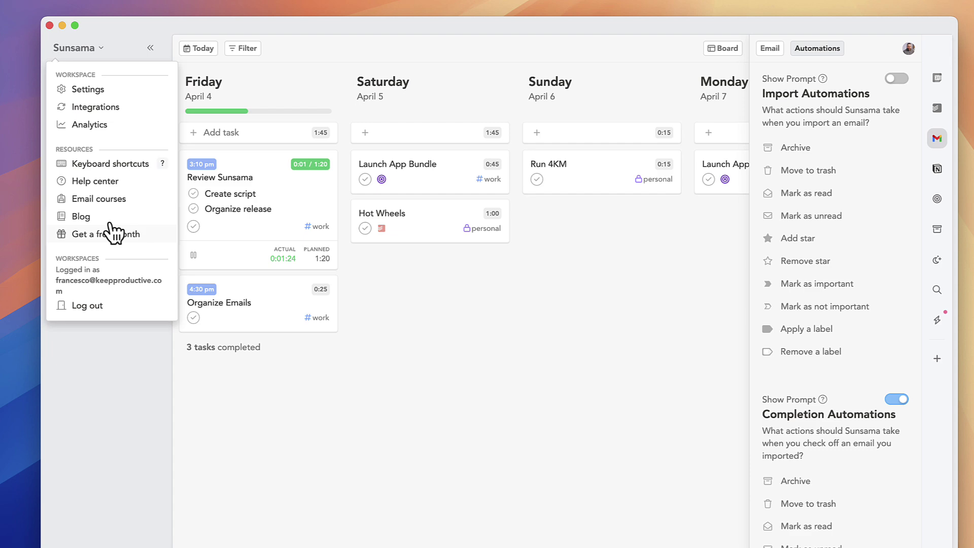
pyautogui.click(87, 89)
pyautogui.scroll(-3, 164, 327)
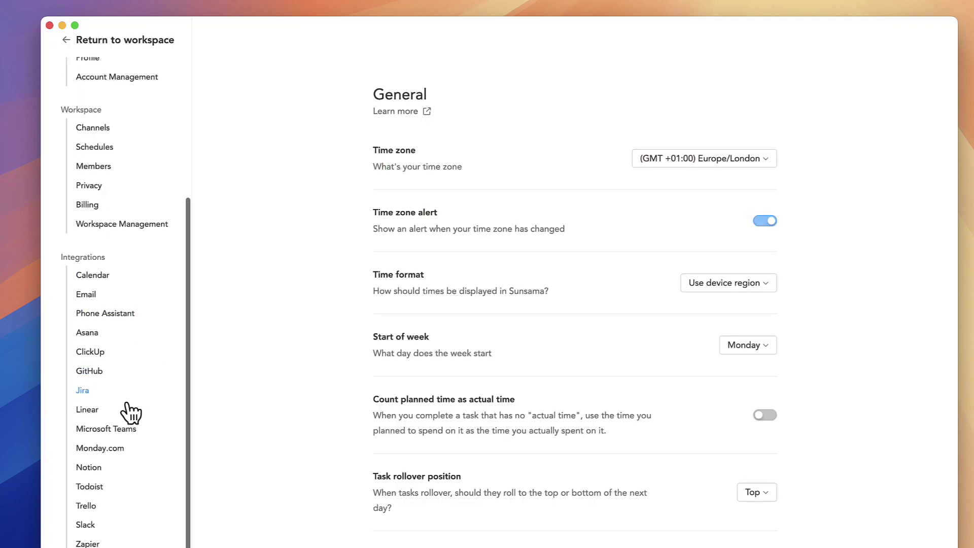
pyautogui.click(104, 313)
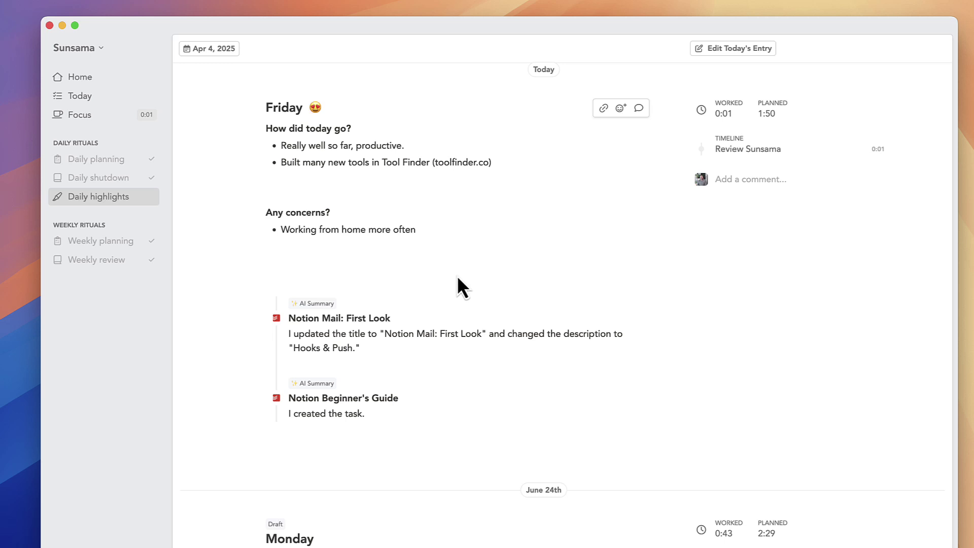
pyautogui.scroll(-1, 457, 275)
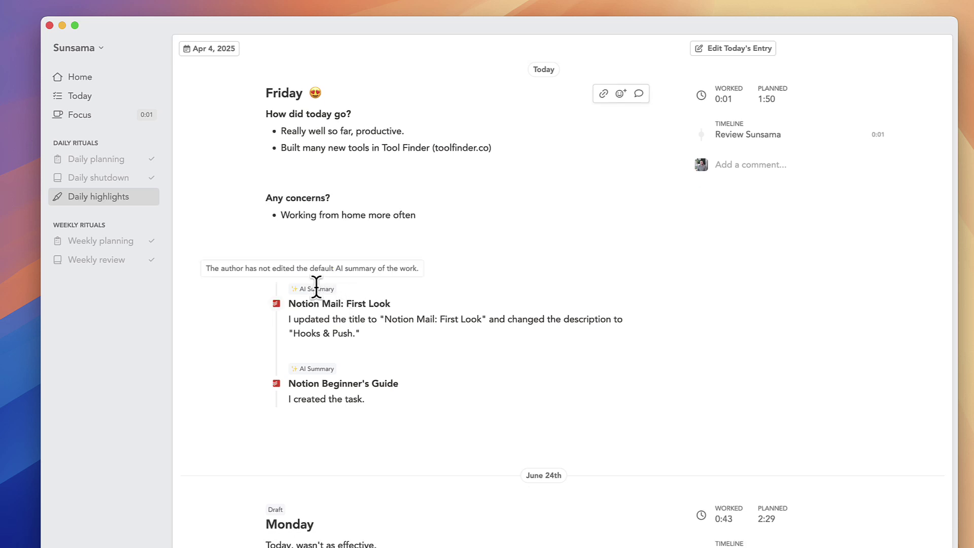
pyautogui.scroll(-3, 361, 429)
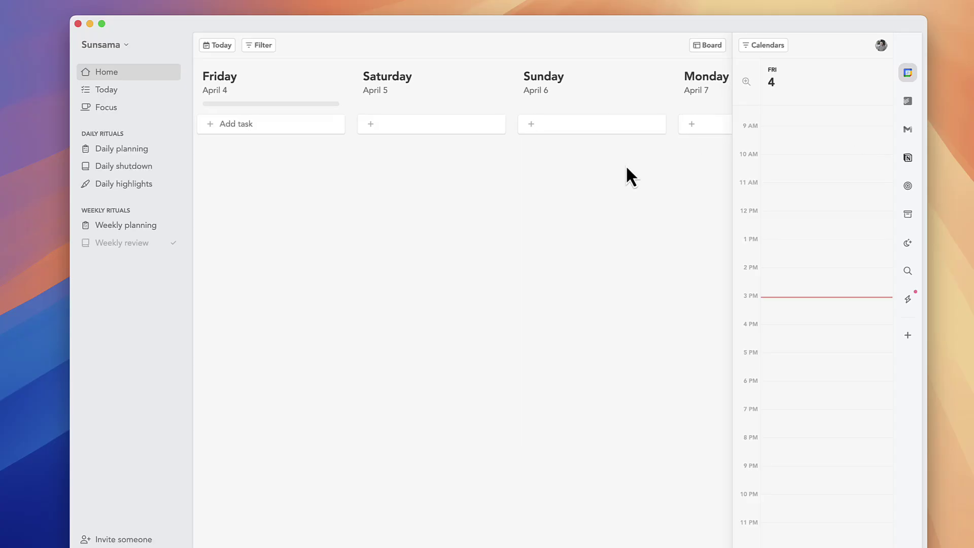
pyautogui.hscroll(-4, 626, 165)
pyautogui.hscroll(3, 625, 165)
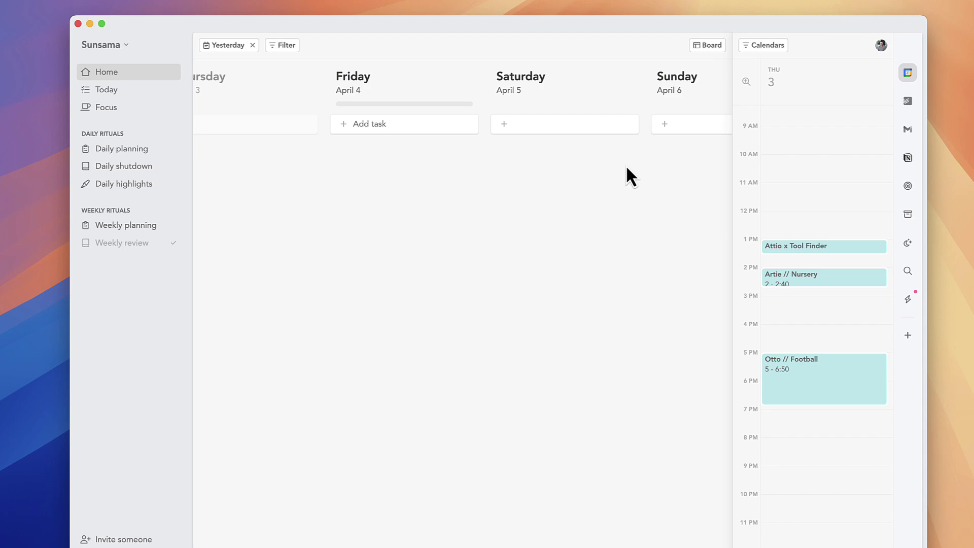
pyautogui.hscroll(3, 625, 165)
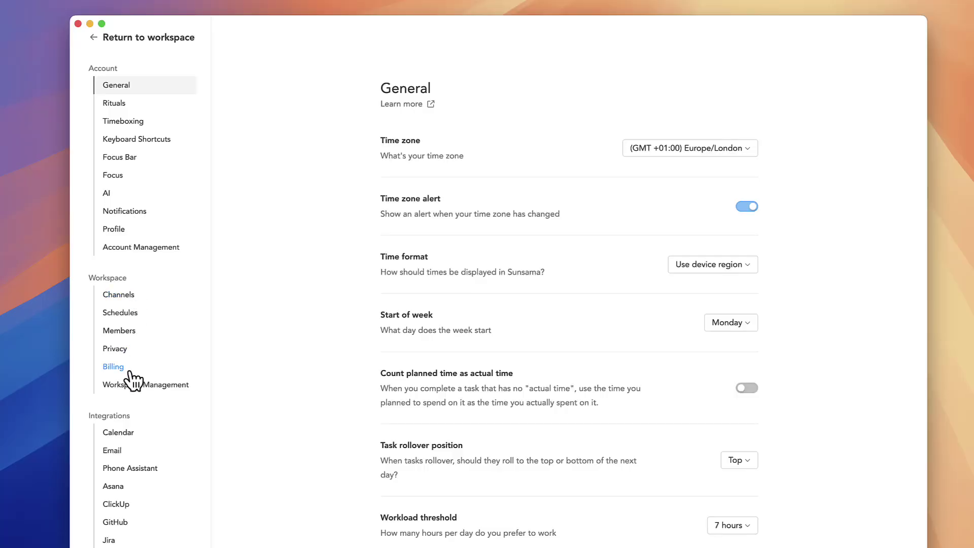
# - View the Calendar, Notion and Zapier integration settings pages
pyautogui.click(125, 435)
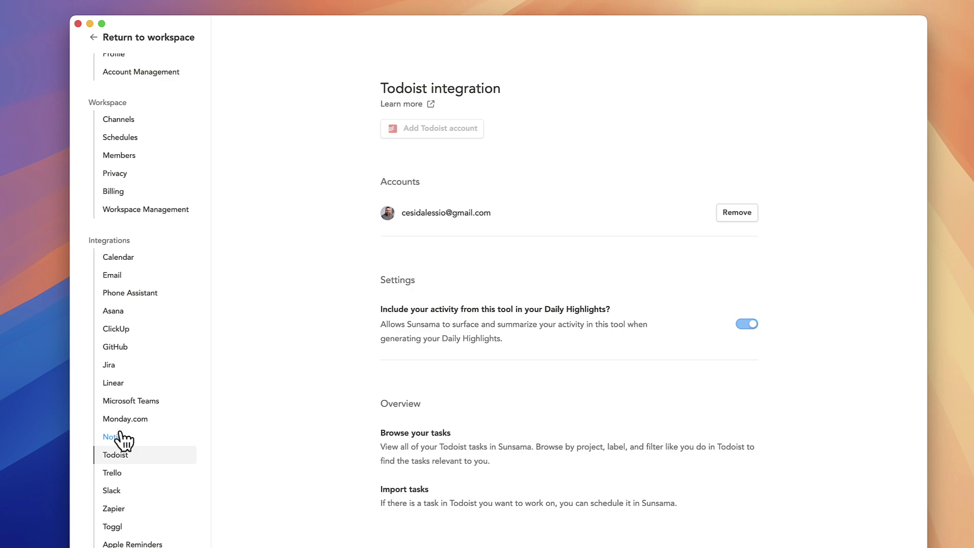
pyautogui.click(116, 437)
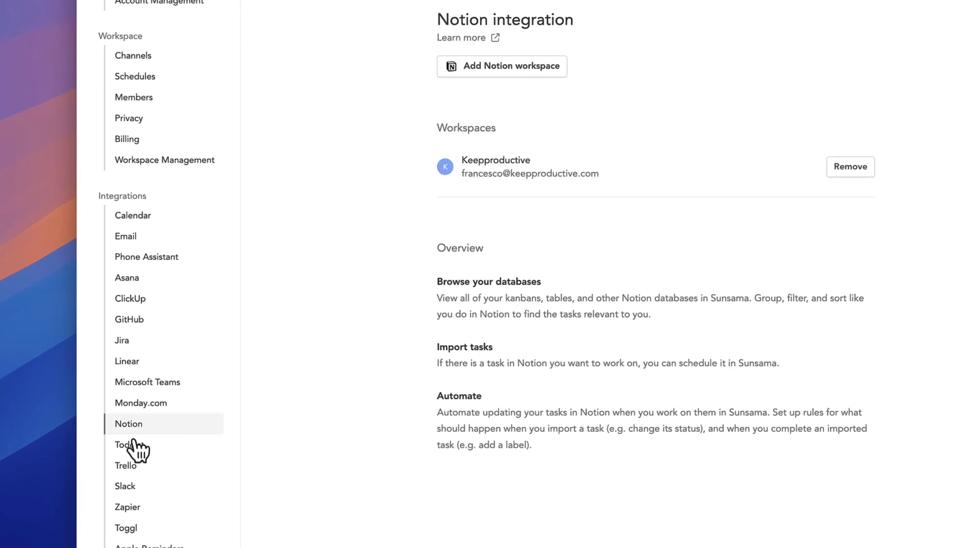
pyautogui.click(176, 502)
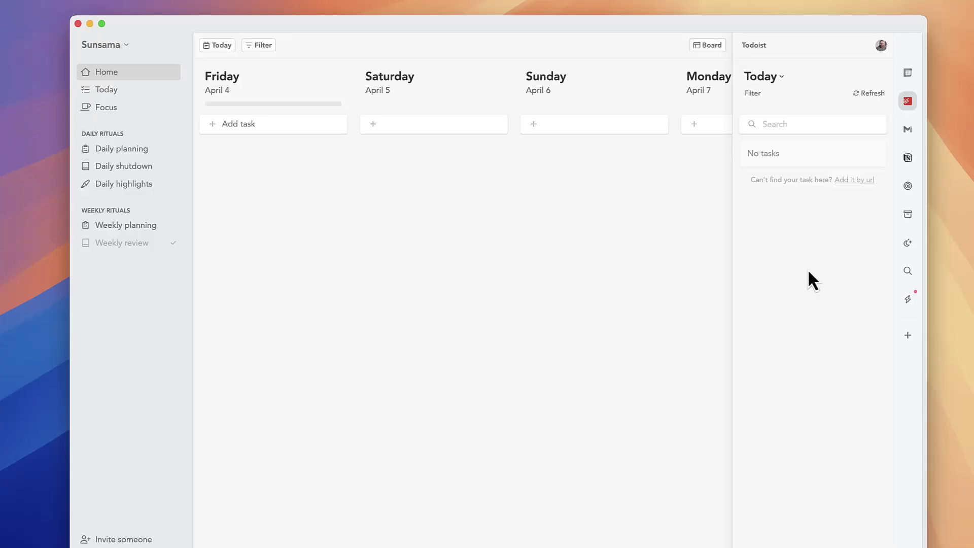
# - Switch the Todoist panel to Inbox and start the daily planning ritual
pyautogui.click(778, 78)
pyautogui.click(777, 117)
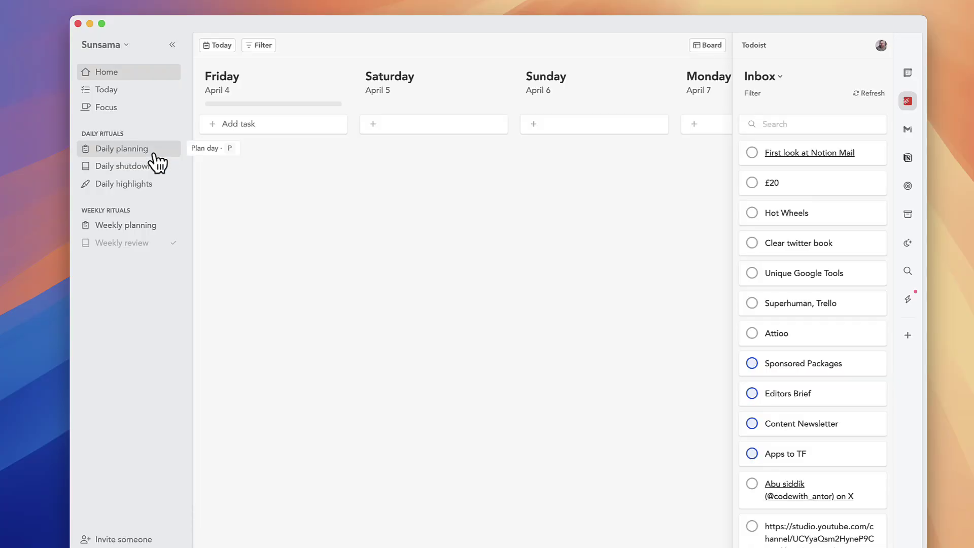
pyautogui.click(122, 148)
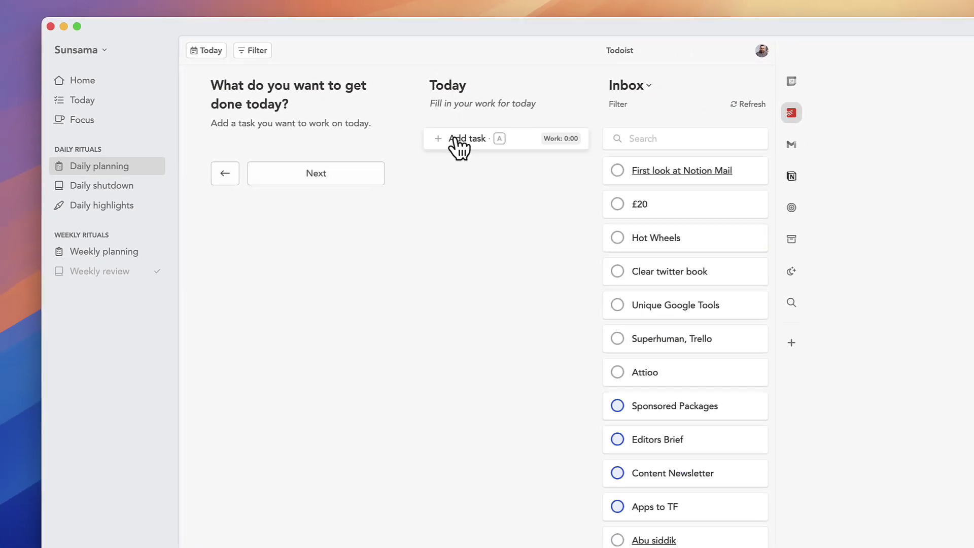
# - Add Review Sunsama and Organize Emails as today's tasks and reach the what-can-wait step
pyautogui.click(668, 215)
pyautogui.write('Review Sunsama')
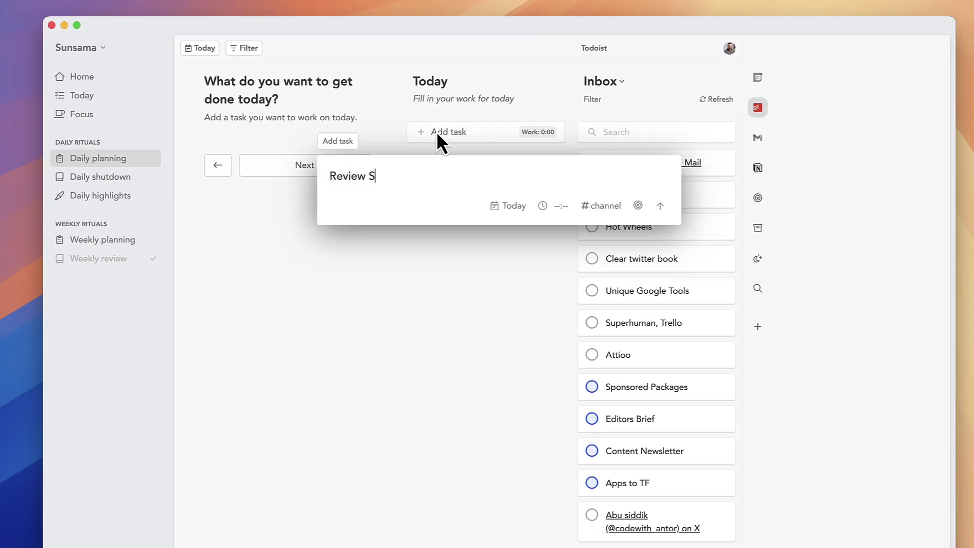
pyautogui.press('Return')
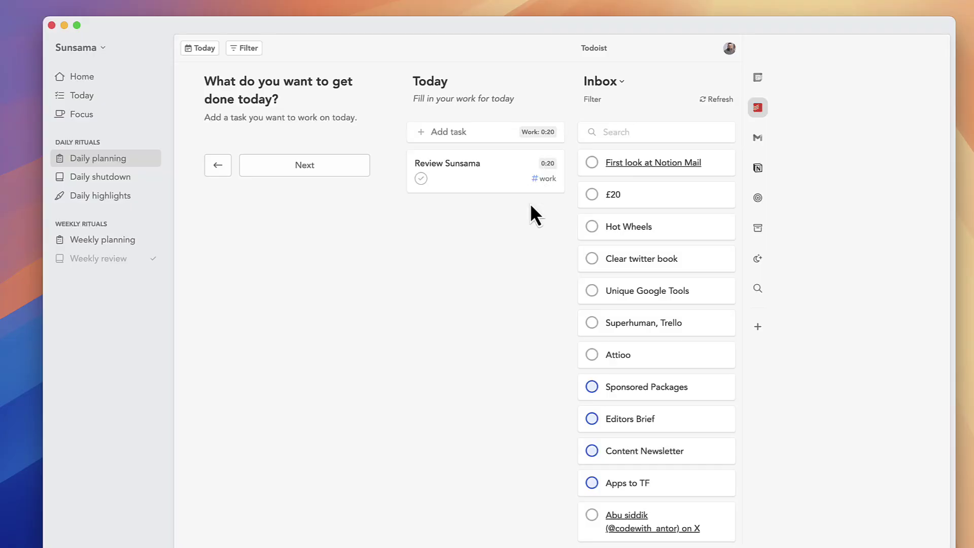
pyautogui.click(448, 131)
pyautogui.write('Or')
pyautogui.write('ganize Emails')
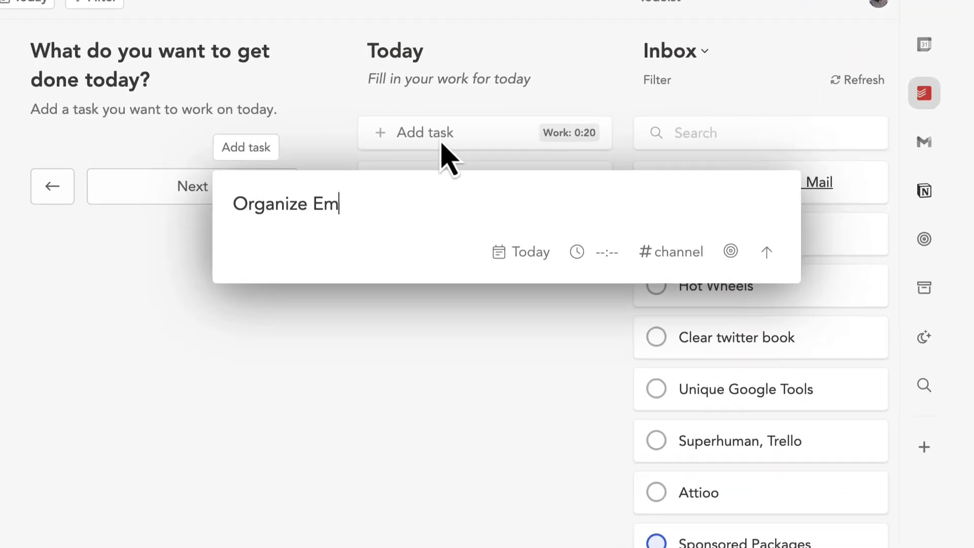
pyautogui.press('Return')
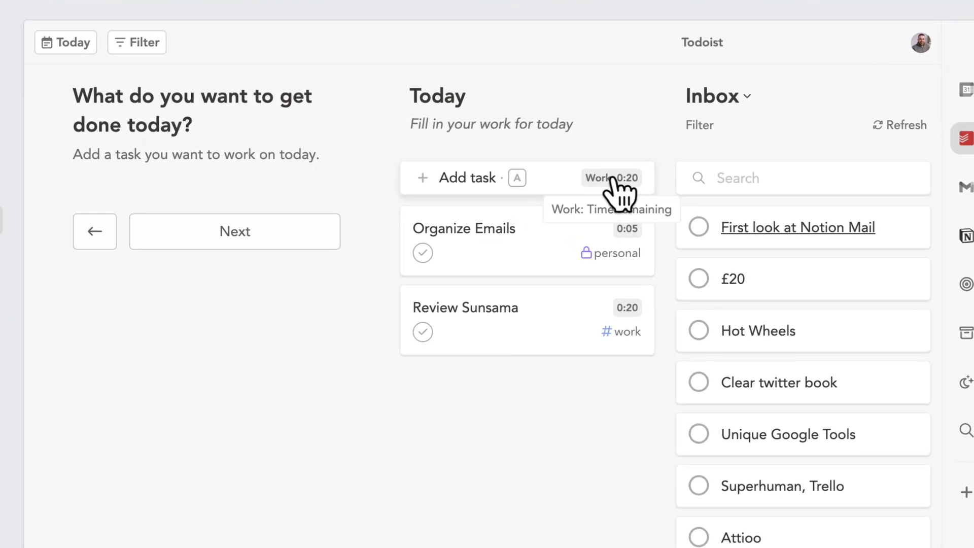
pyautogui.click(307, 241)
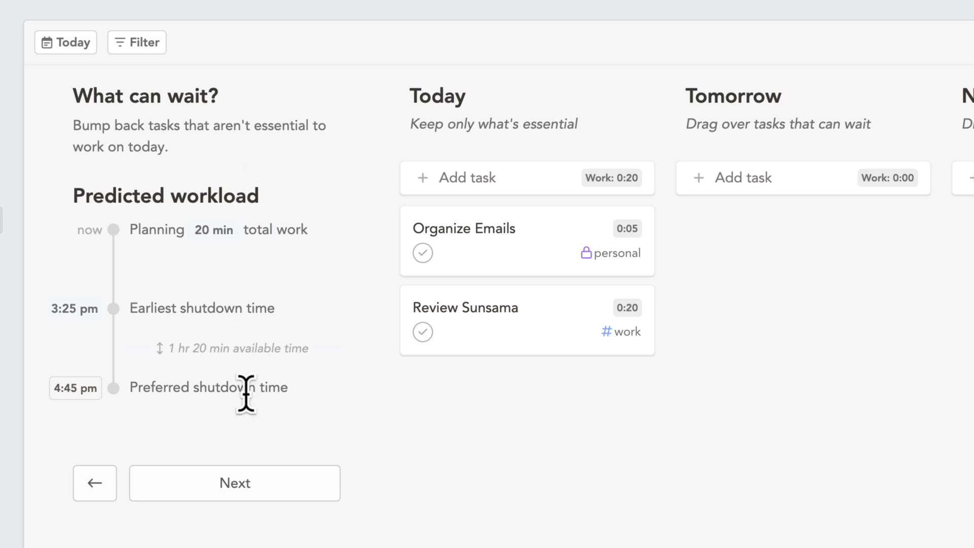
# - Schedule Review Sunsama at 3:10 PM and Organize Emails 4:30–4:55 PM, tagged work
pyautogui.click(263, 491)
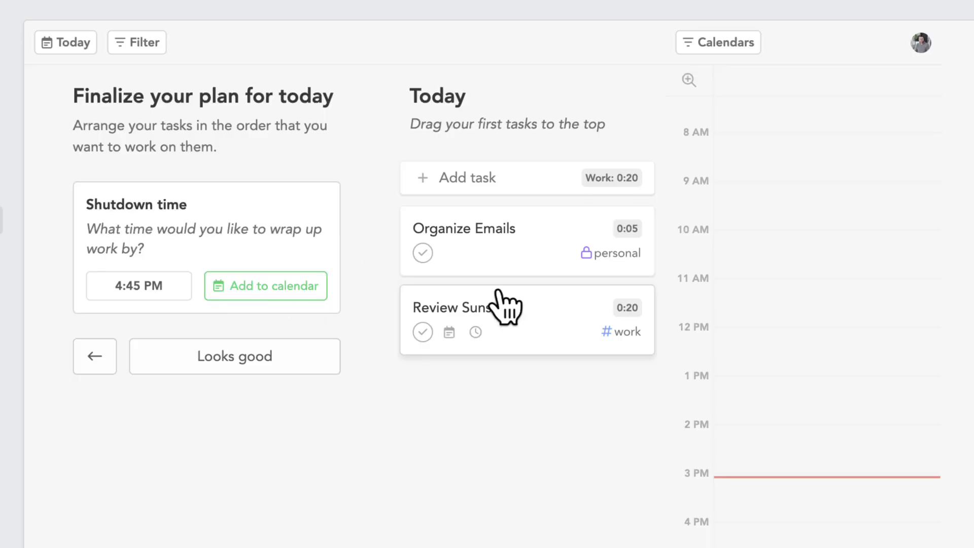
pyautogui.moveTo(506, 315)
pyautogui.mouseDown()
pyautogui.moveTo(823, 494)
pyautogui.moveTo(823, 542)
pyautogui.mouseUp()
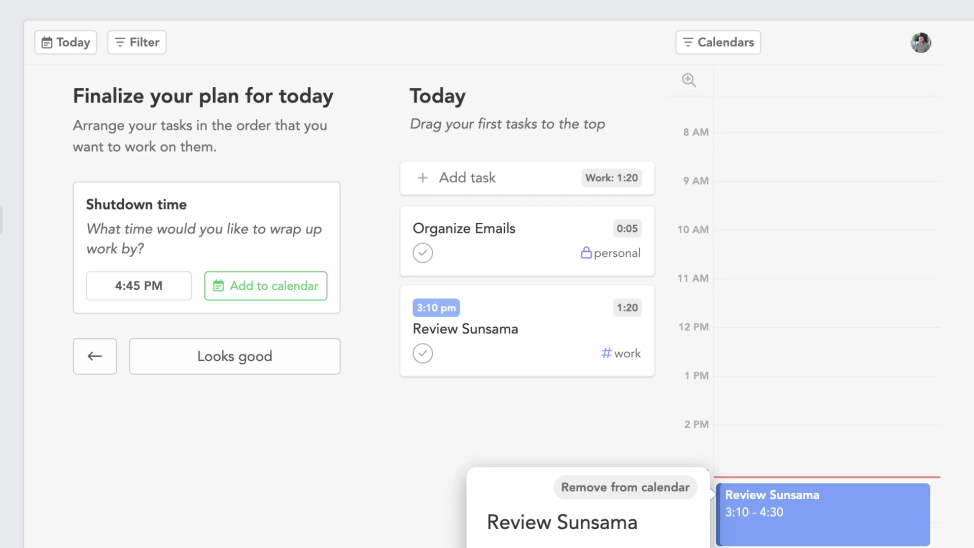
pyautogui.moveTo(525, 244)
pyautogui.mouseDown()
pyautogui.moveTo(714, 366)
pyautogui.moveTo(671, 376)
pyautogui.mouseUp()
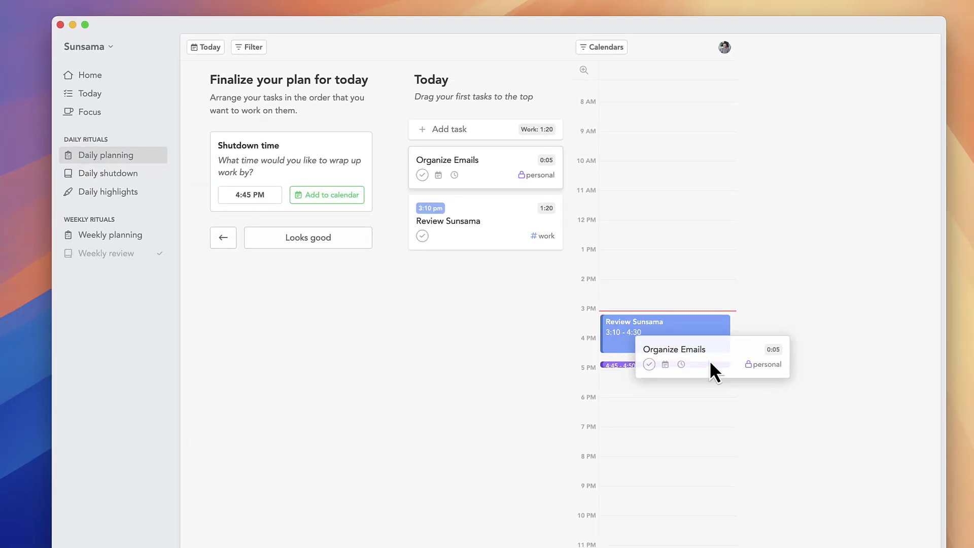
pyautogui.click(665, 361)
pyautogui.click(579, 289)
pyautogui.click(540, 249)
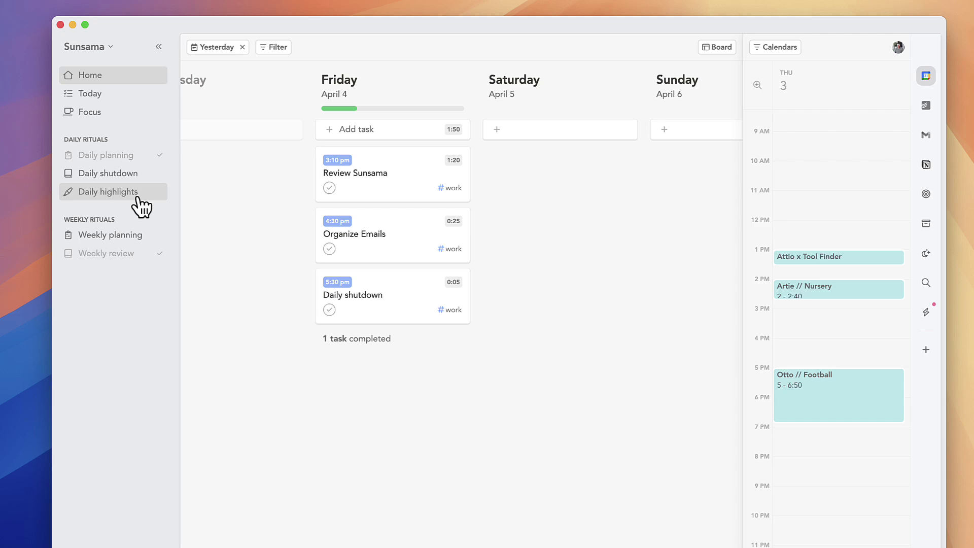
# - Note that today went well building Tool Finder tools, with a heart-eyes vibe
pyautogui.click(108, 191)
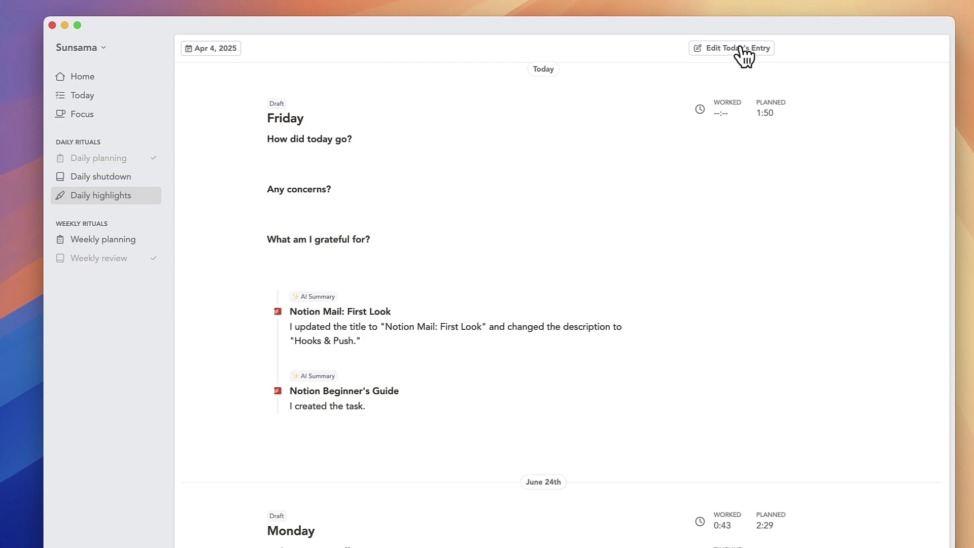
pyautogui.click(742, 50)
pyautogui.scroll(-5, 472, 304)
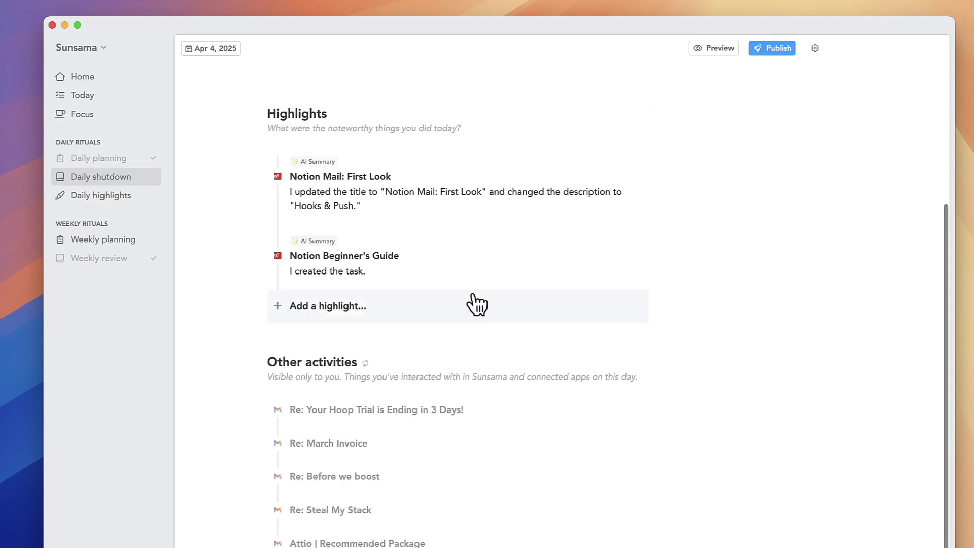
pyautogui.scroll(4, 473, 304)
pyautogui.click(366, 121)
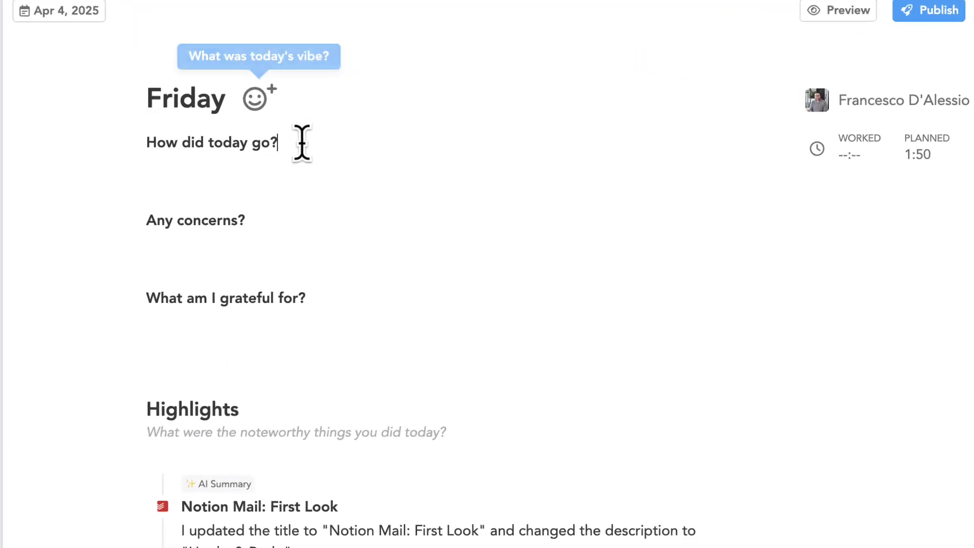
pyautogui.write('-')
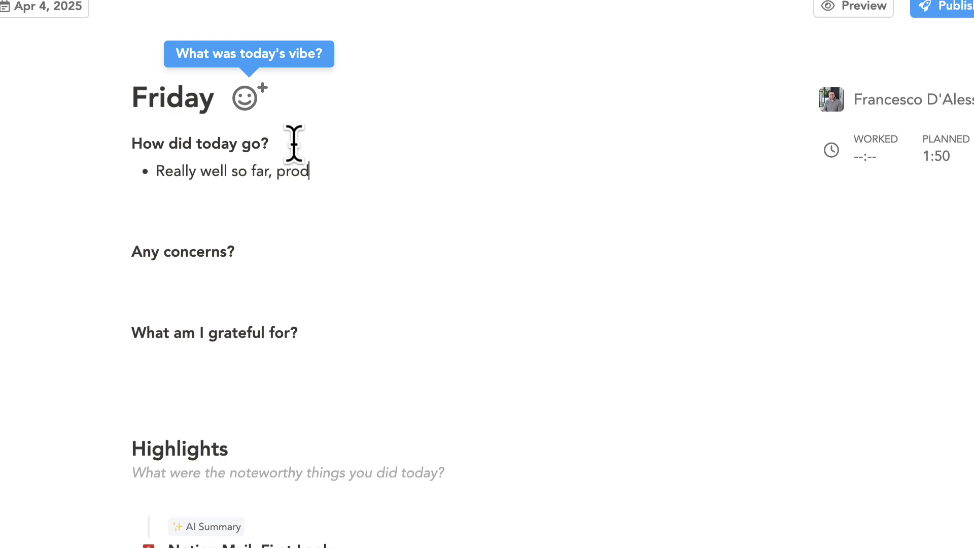
pyautogui.write('uctive.')
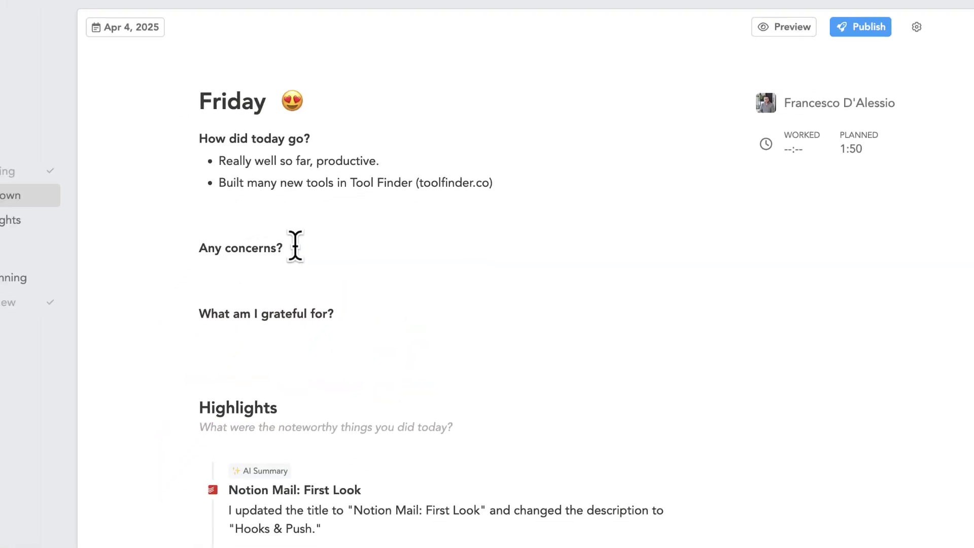
pyautogui.click(274, 285)
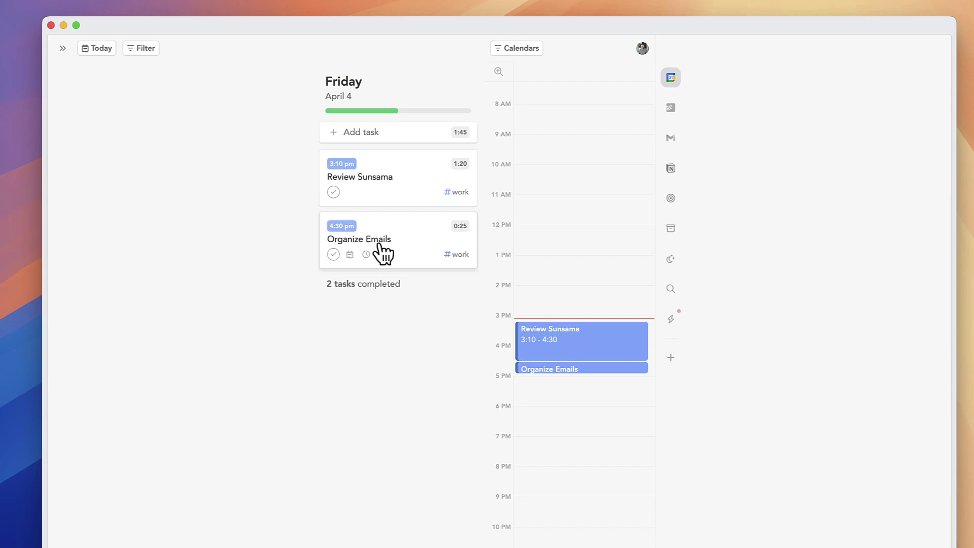
pyautogui.click(64, 49)
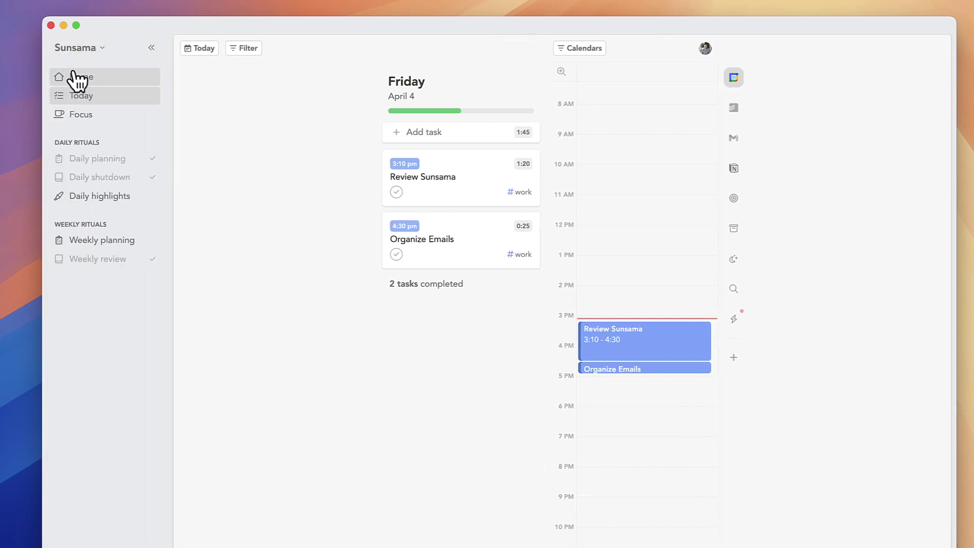
pyautogui.click(81, 94)
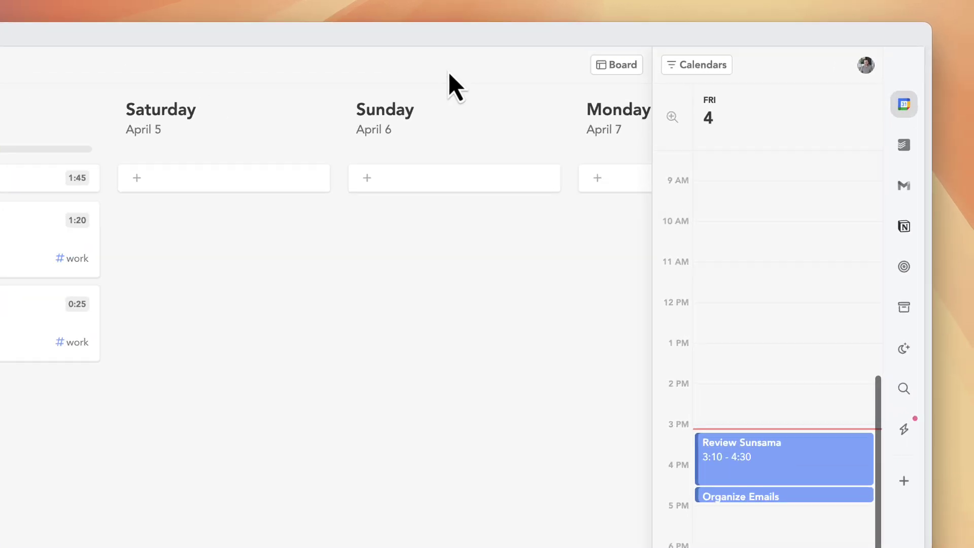
pyautogui.click(533, 79)
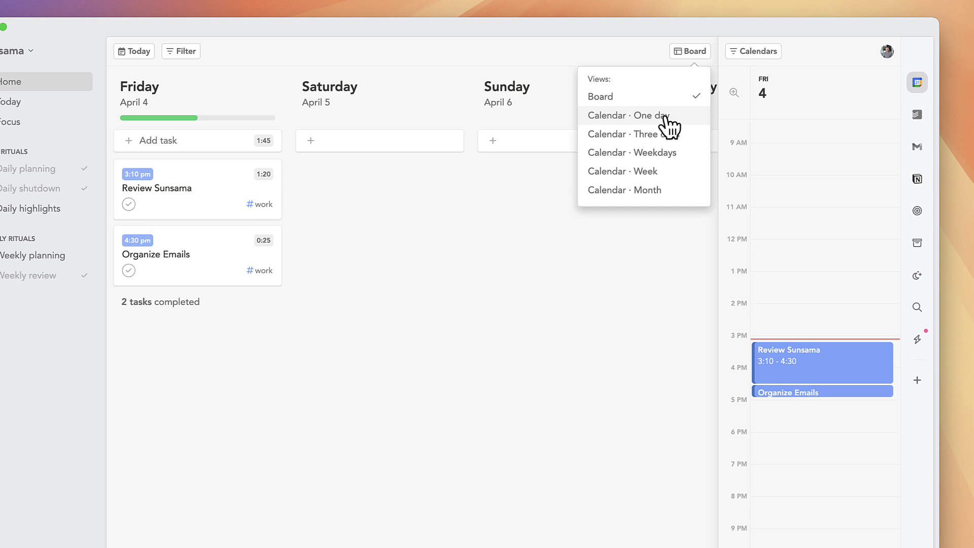
pyautogui.click(442, 175)
pyautogui.click(716, 48)
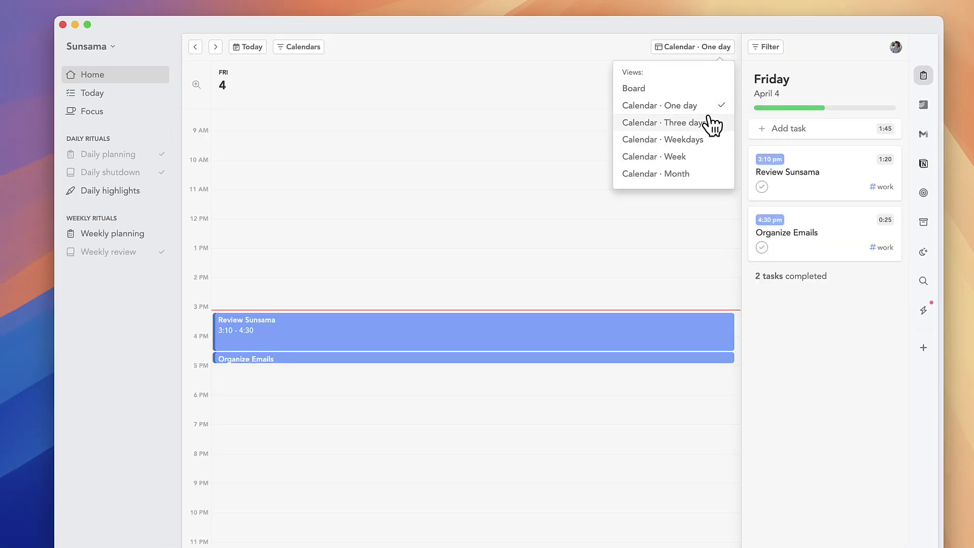
pyautogui.click(670, 121)
pyautogui.click(710, 47)
pyautogui.click(677, 88)
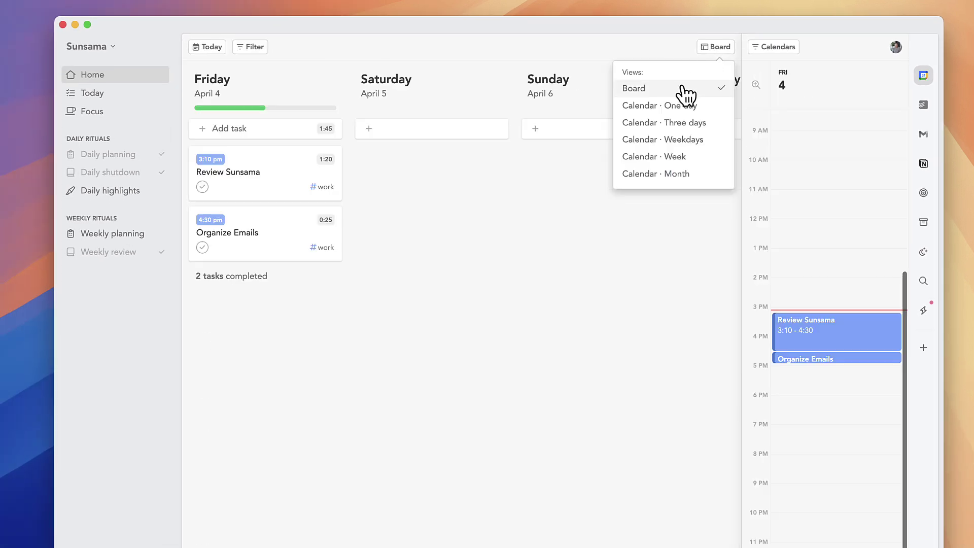
pyautogui.click(602, 265)
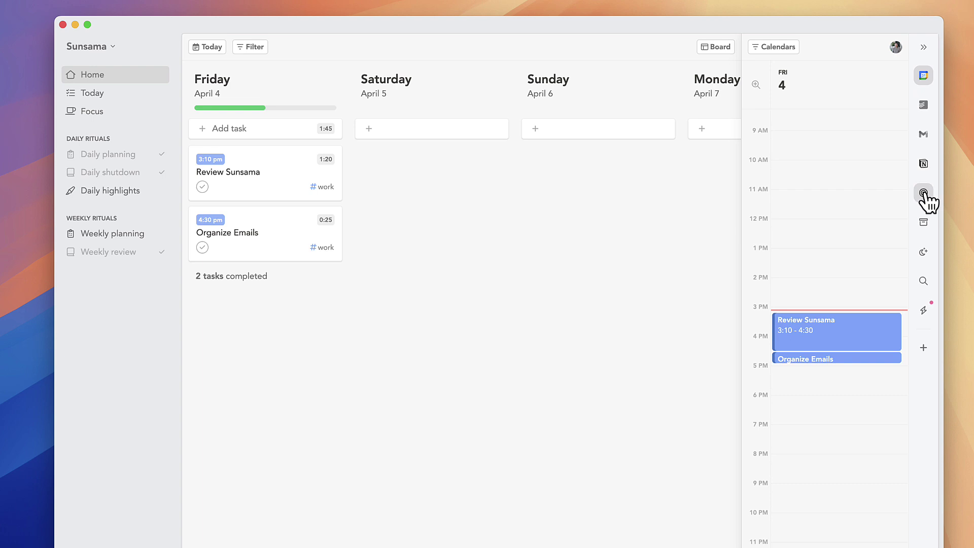
pyautogui.click(924, 222)
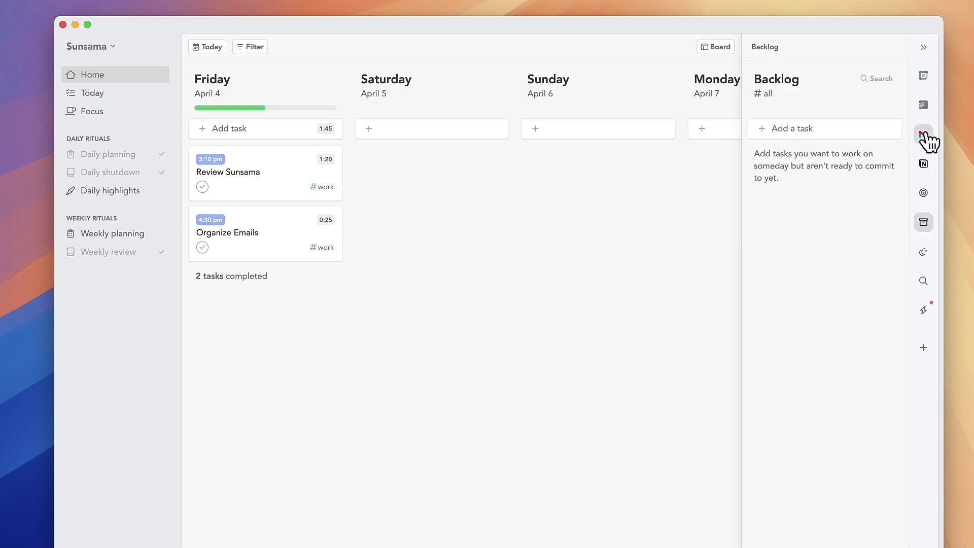
pyautogui.click(924, 164)
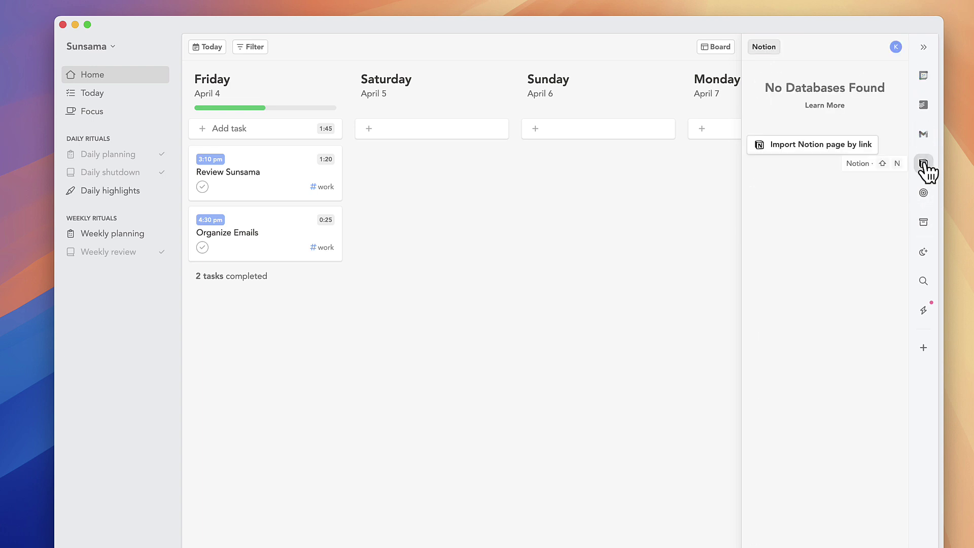
pyautogui.click(923, 76)
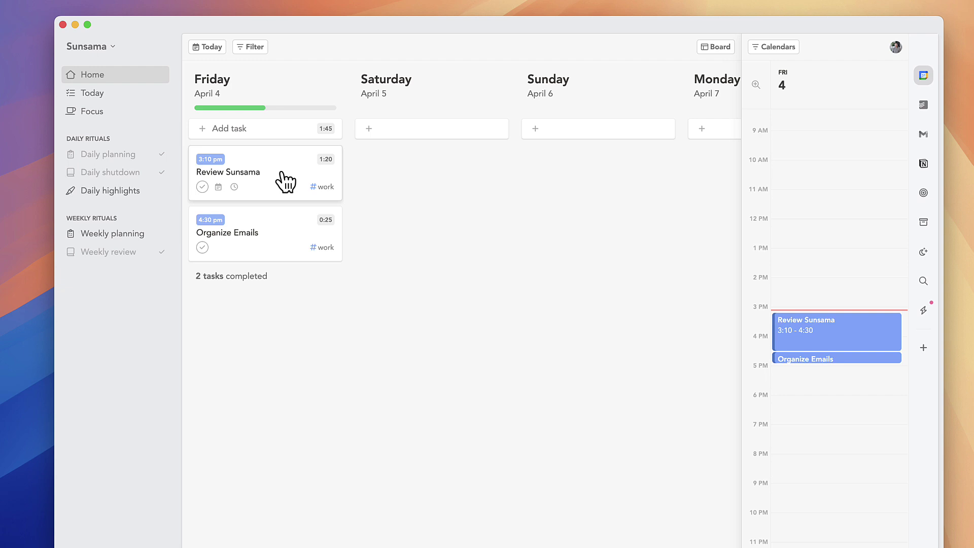
pyautogui.moveTo(282, 172)
pyautogui.mouseDown()
pyautogui.moveTo(870, 289)
pyautogui.moveTo(253, 176)
pyautogui.mouseUp()
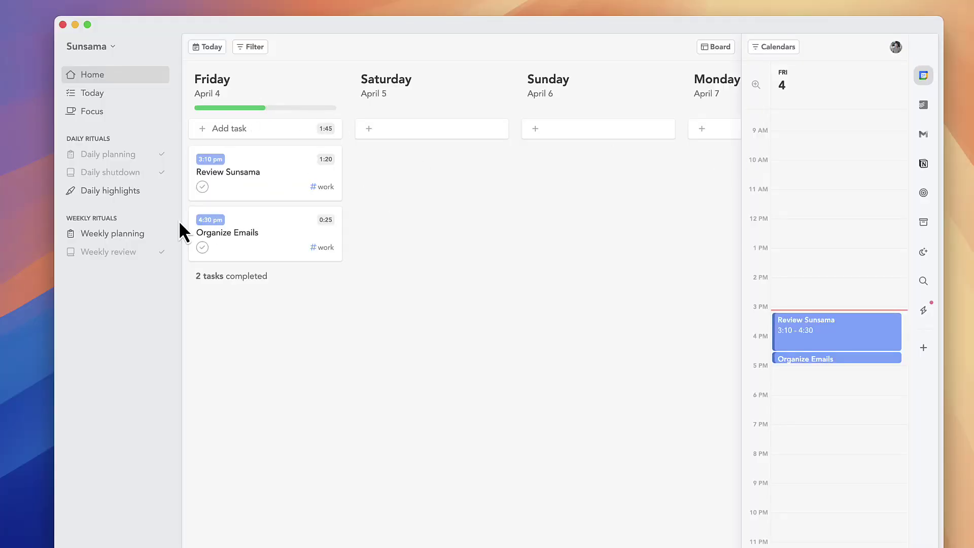
# - Create next week's objective 'Launch App Bundle' in weekly planning and tag it work
pyautogui.click(114, 234)
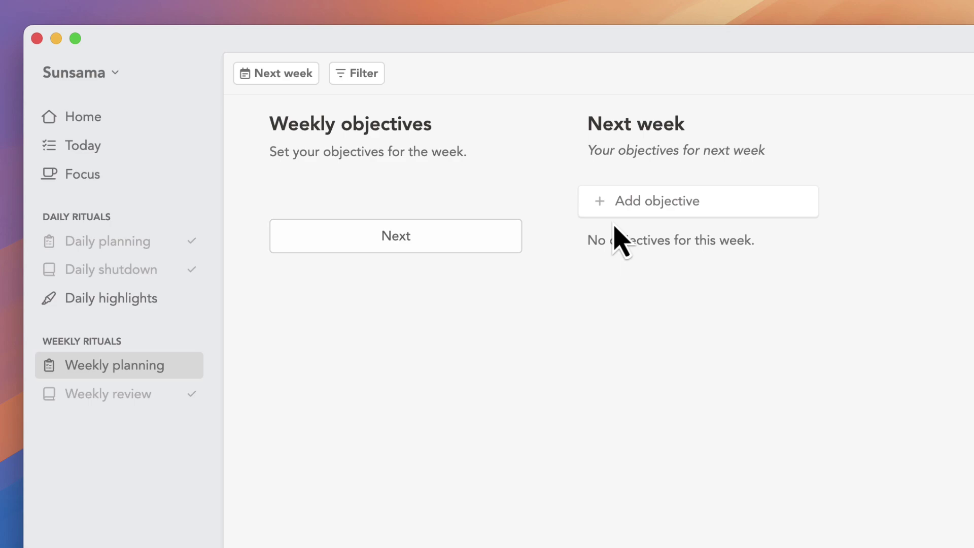
pyautogui.click(614, 201)
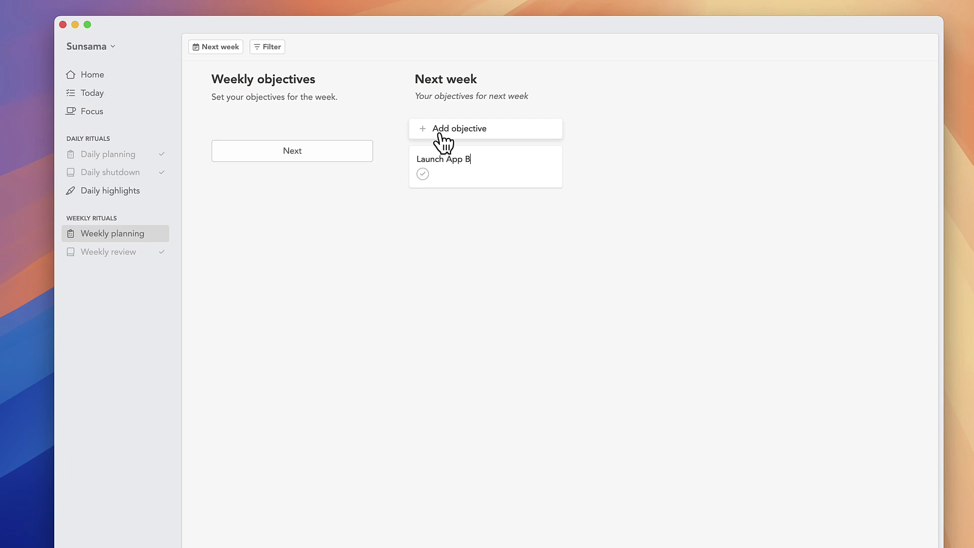
pyautogui.write('undle')
pyautogui.press('Return')
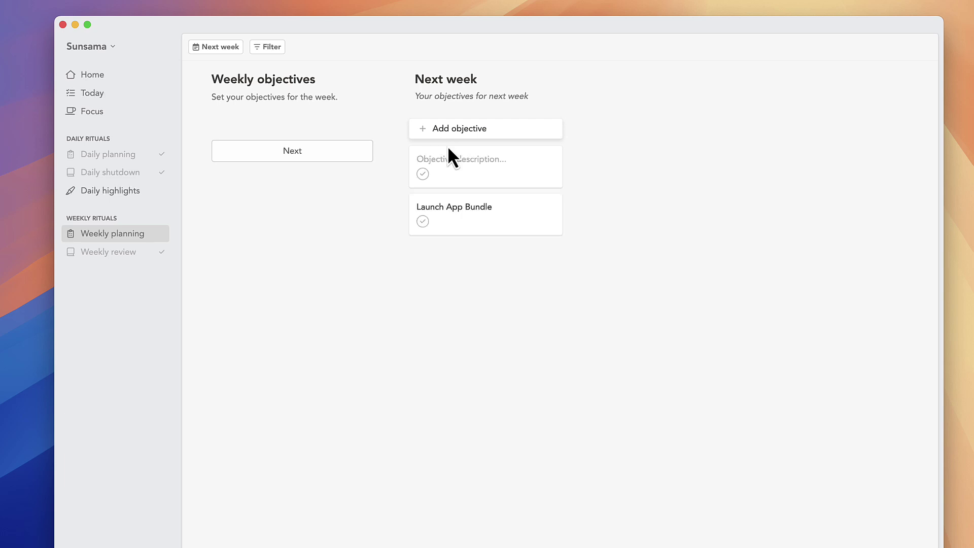
pyautogui.press('Escape')
pyautogui.click(525, 174)
pyautogui.click(468, 256)
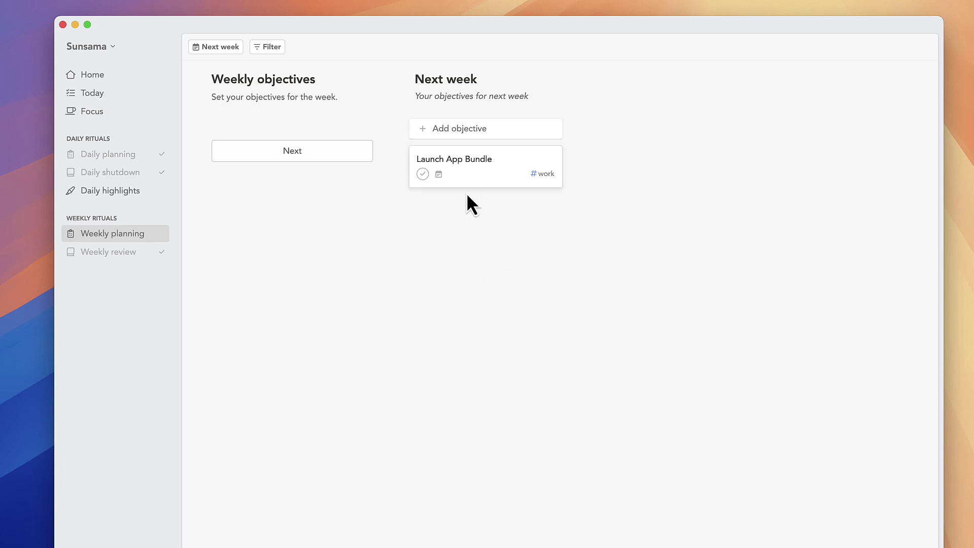
pyautogui.click(439, 174)
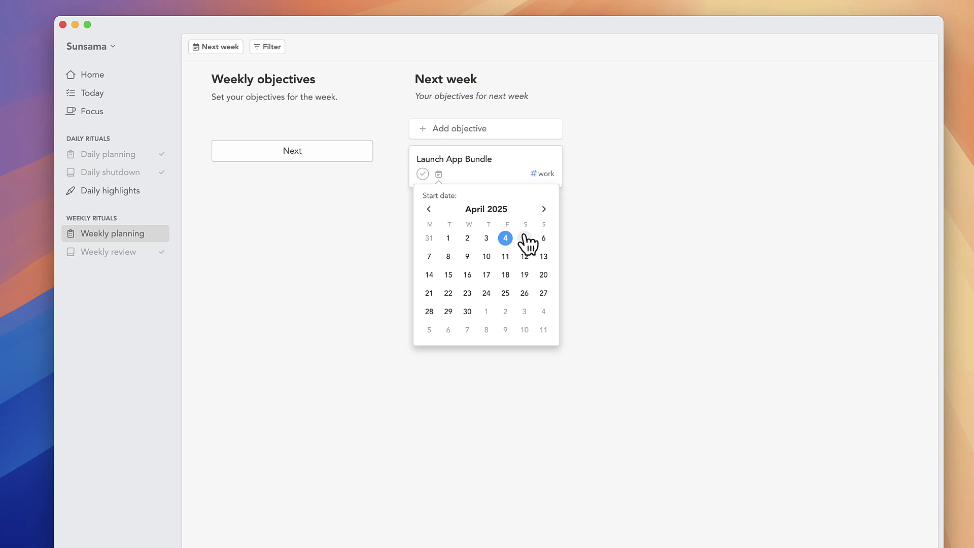
pyautogui.press('Escape')
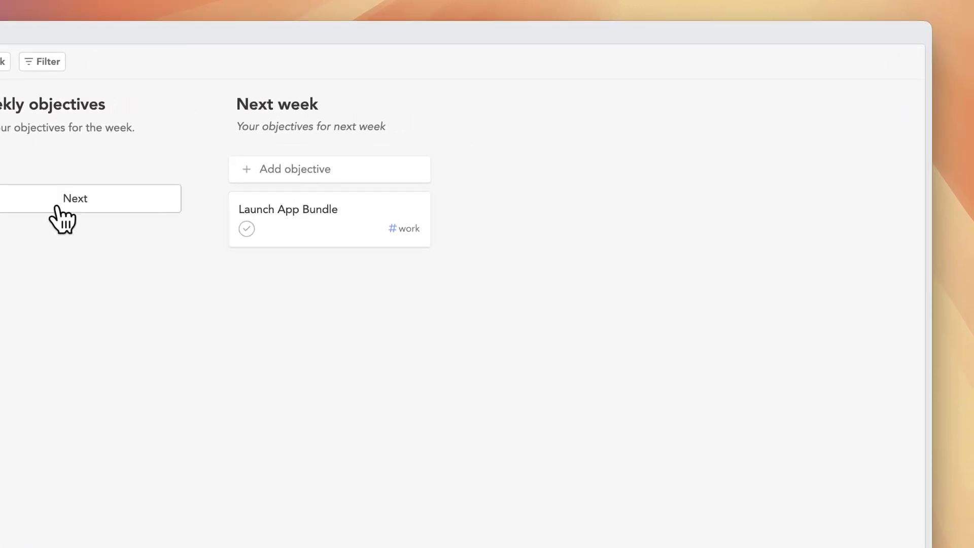
# - Finish weekly planning and open Launch App Bundle from the Objectives panel
pyautogui.click(63, 206)
pyautogui.click(138, 415)
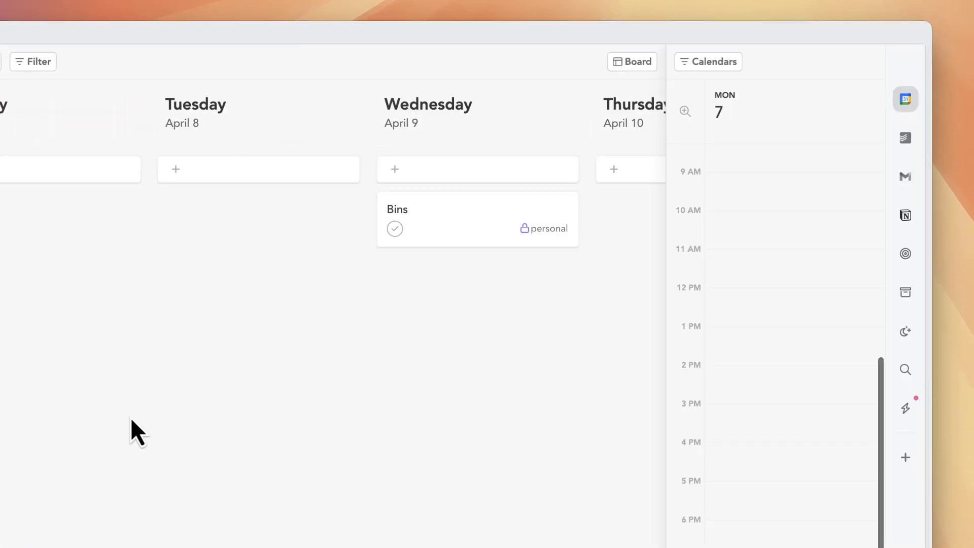
pyautogui.click(905, 254)
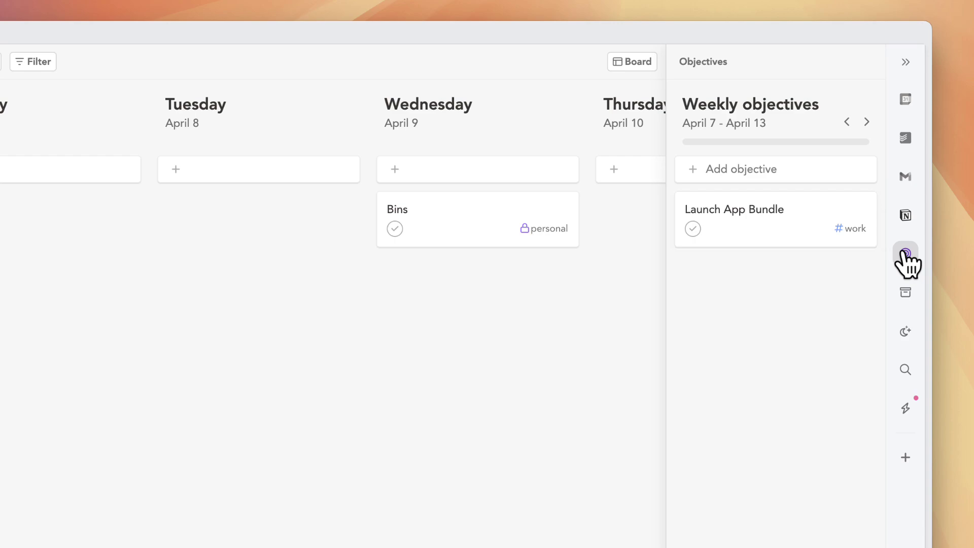
pyautogui.click(795, 221)
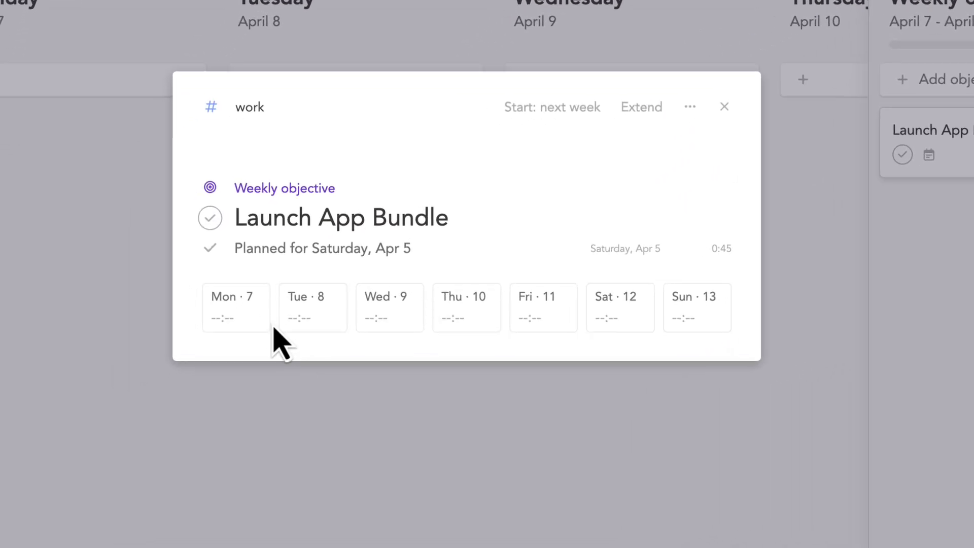
# - Allocate Launch App Bundle 30, 25, 45, 30 minutes Monday–Thursday, then open Review Sunsama
pyautogui.click(236, 308)
pyautogui.click(221, 506)
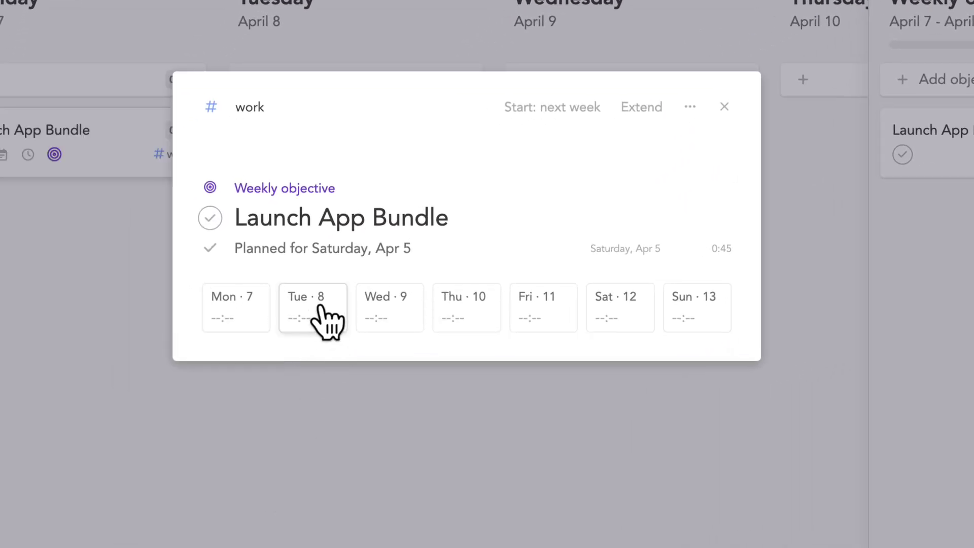
pyautogui.click(312, 331)
pyautogui.click(321, 506)
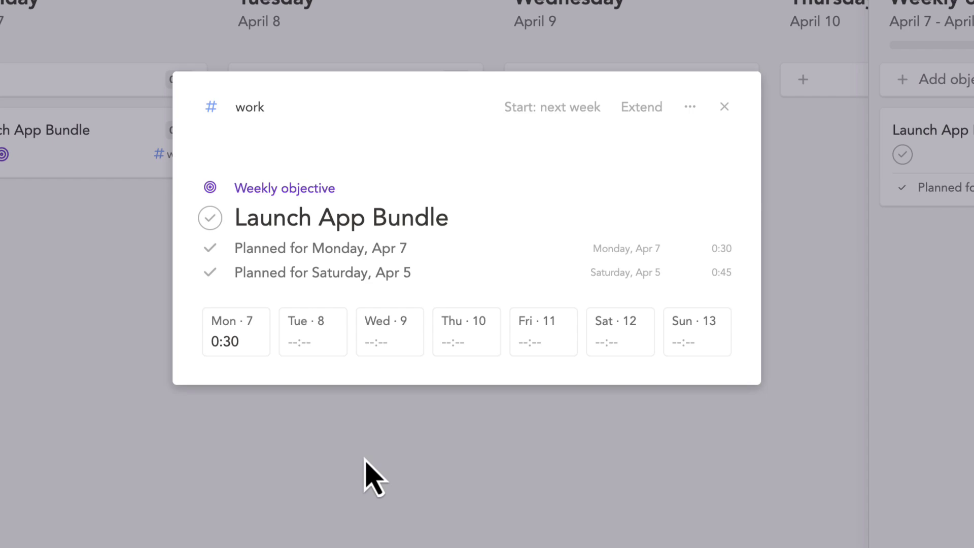
pyautogui.click(415, 334)
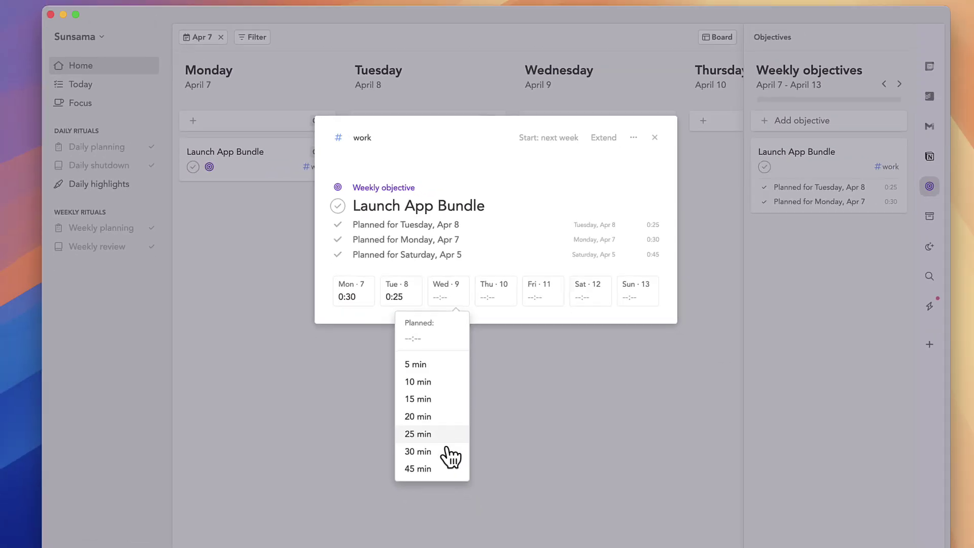
pyautogui.click(418, 469)
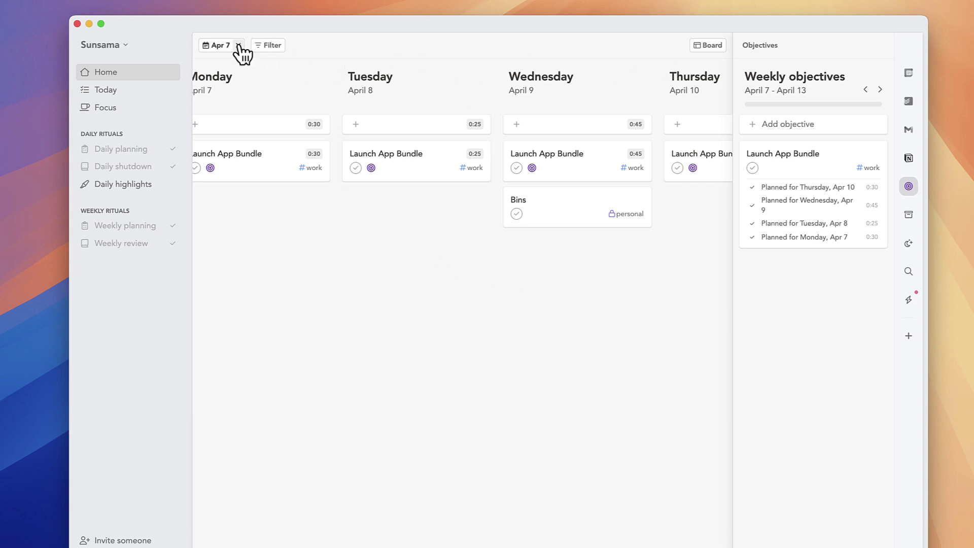
pyautogui.click(220, 45)
pyautogui.click(251, 160)
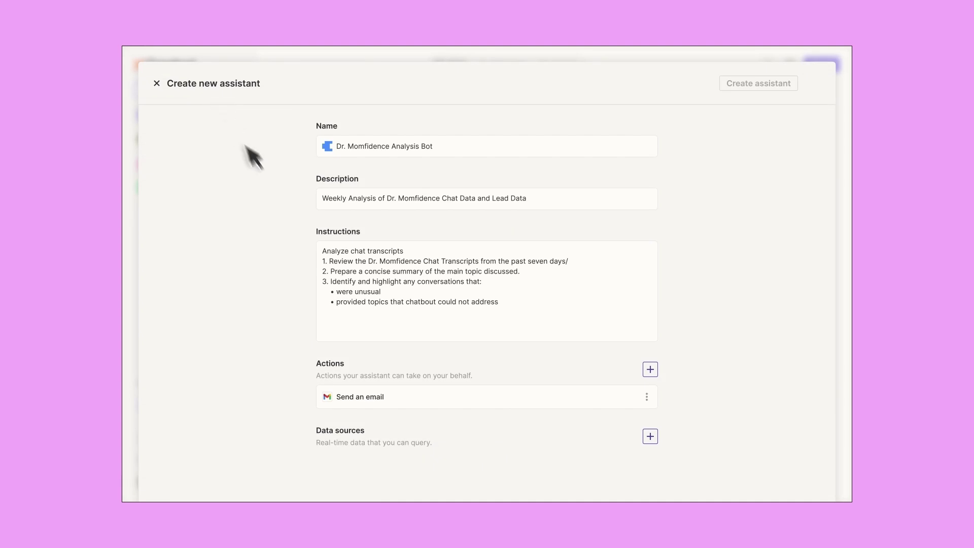
# - Reference the Project Management data source in the overdue-tasks chat request, then choose Take action
pyautogui.click(650, 437)
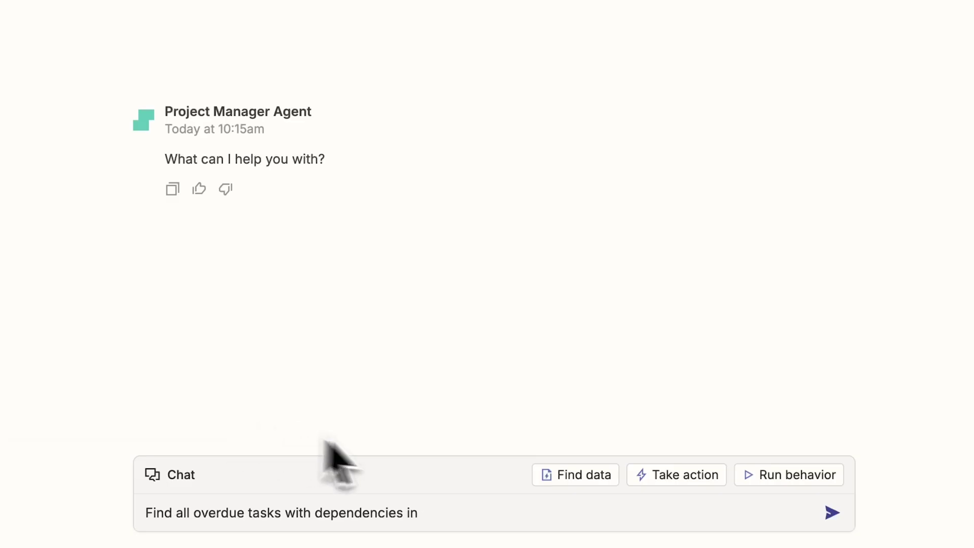
pyautogui.click(561, 474)
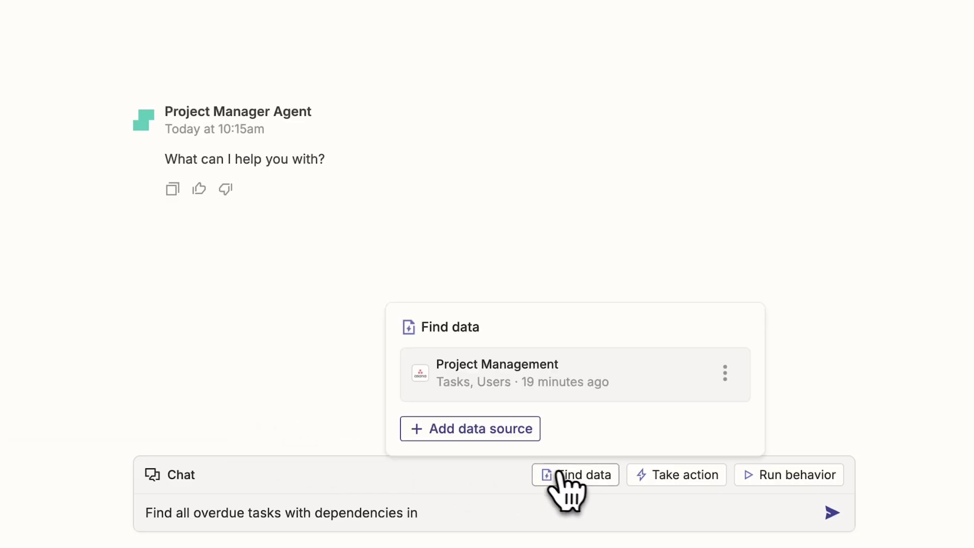
pyautogui.click(609, 369)
pyautogui.write('Project Management and')
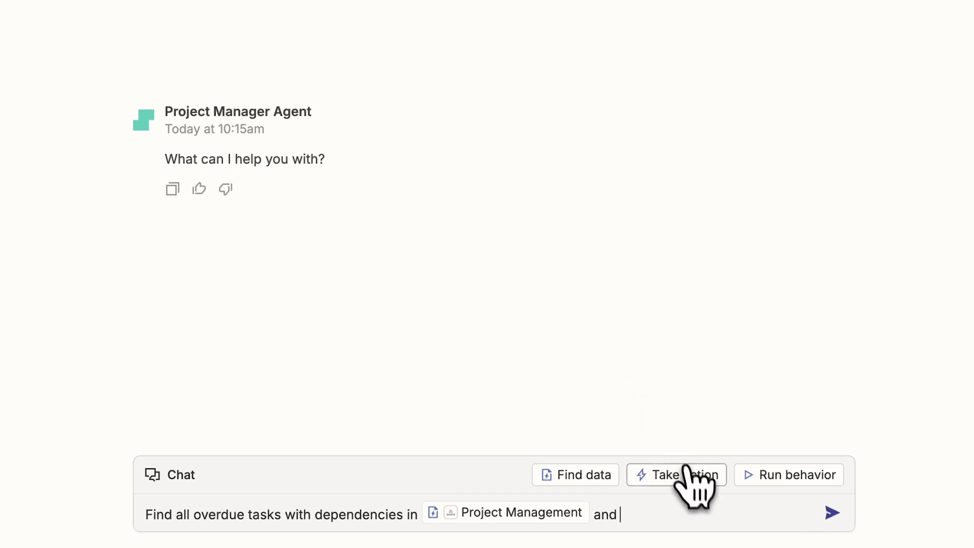
pyautogui.click(681, 475)
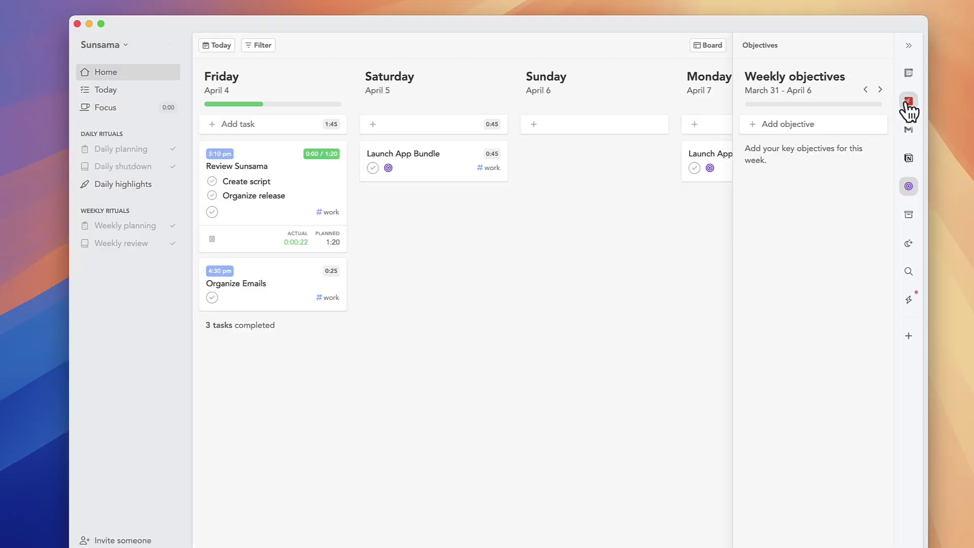
# - Schedule the Hot Wheels Todoist inbox task on Saturday and view its details
pyautogui.click(909, 103)
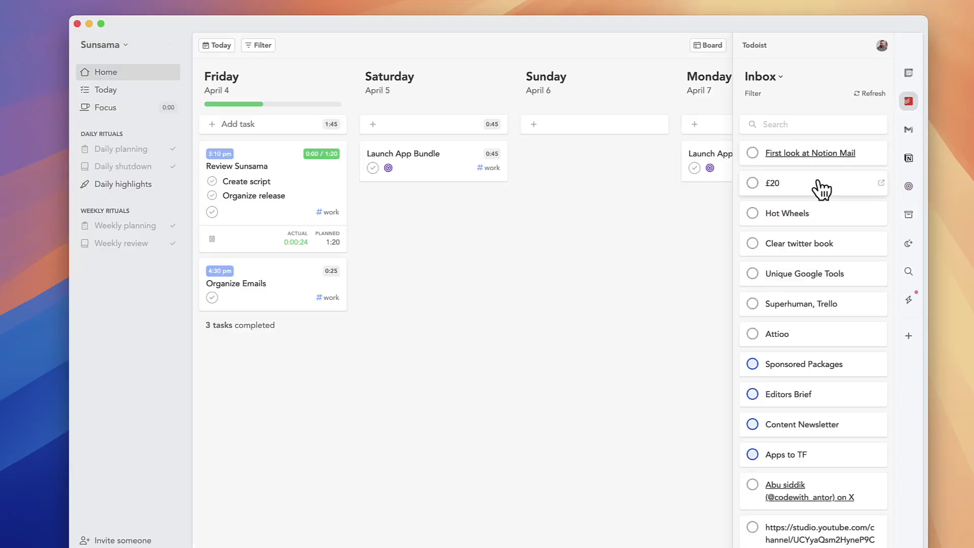
pyautogui.moveTo(823, 216); pyautogui.dragTo(413, 223)
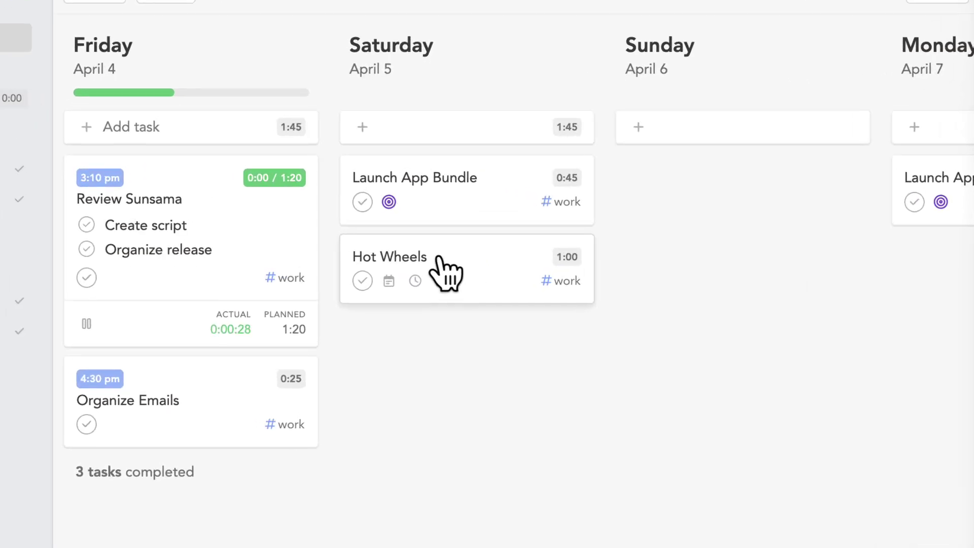
pyautogui.click(413, 210)
pyautogui.click(395, 151)
pyautogui.write('Order for Otto')
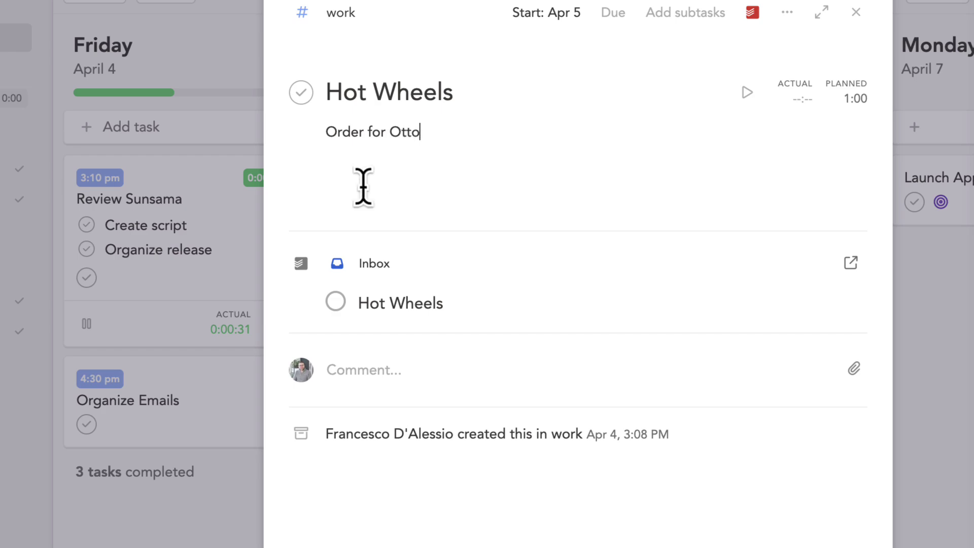
pyautogui.press('Escape')
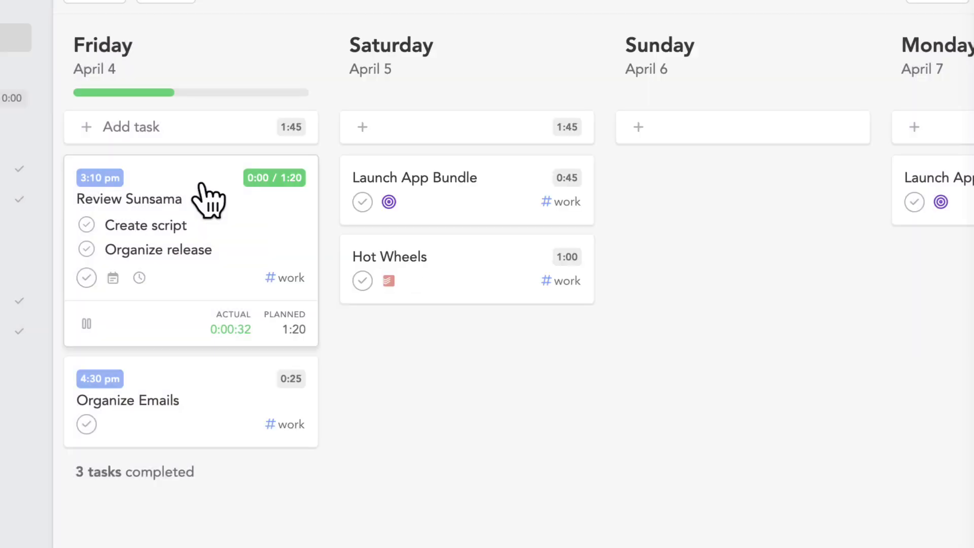
# - Tag Hot Wheels as personal and show the email inbox in the side panel
pyautogui.click(567, 280)
pyautogui.click(494, 455)
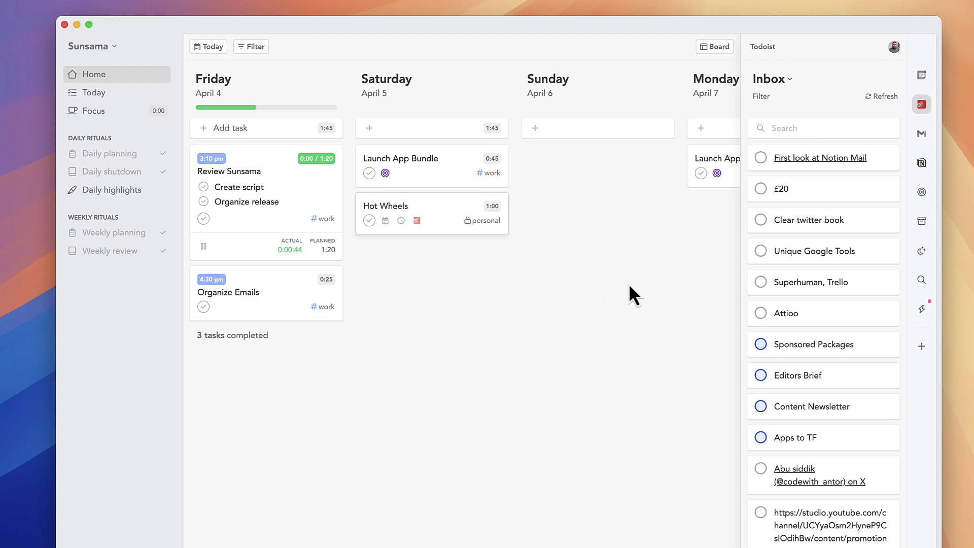
pyautogui.click(921, 136)
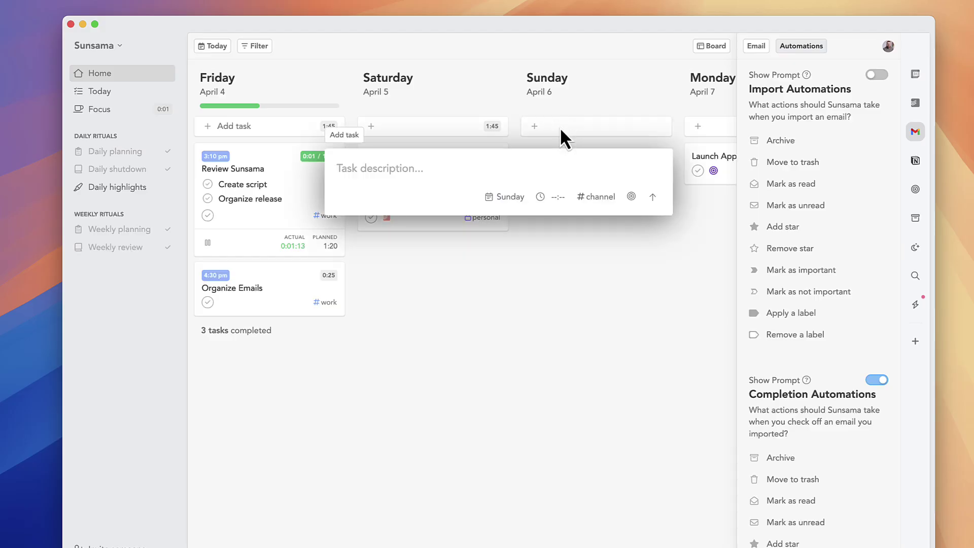
pyautogui.write('Ru')
pyautogui.write('n 4kM')
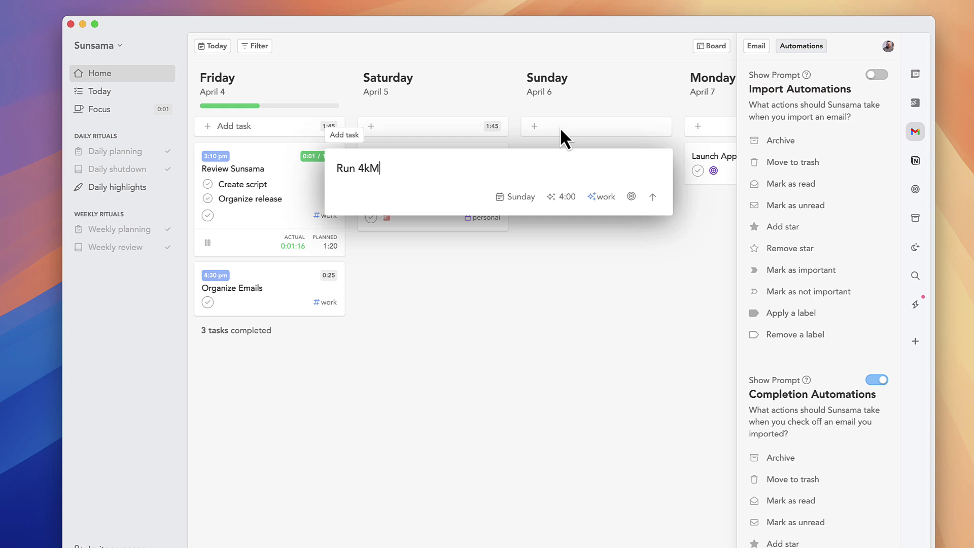
# - Fix and save Sunday's Run 4KM task (15 minutes), then close its details
pyautogui.press('BackSpace')
pyautogui.write('KM')
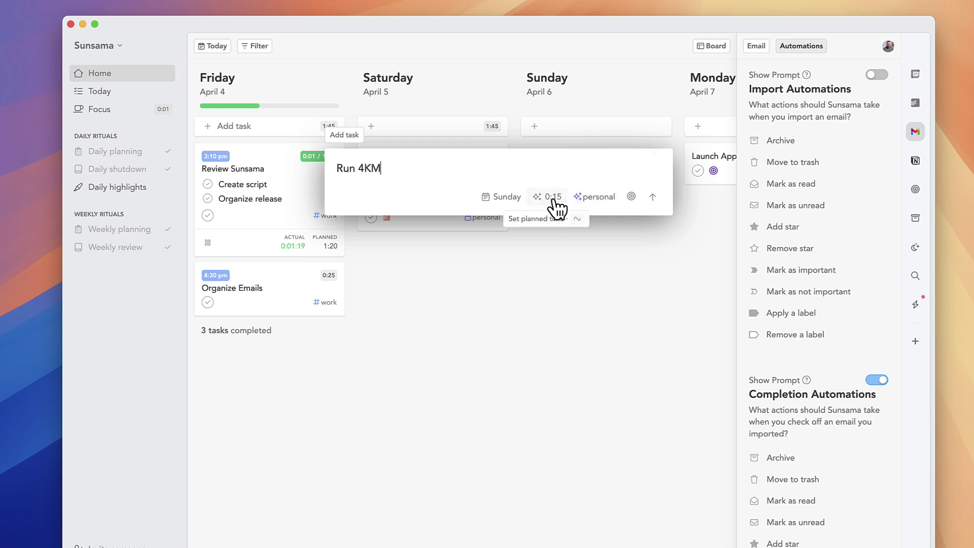
pyautogui.press('Return')
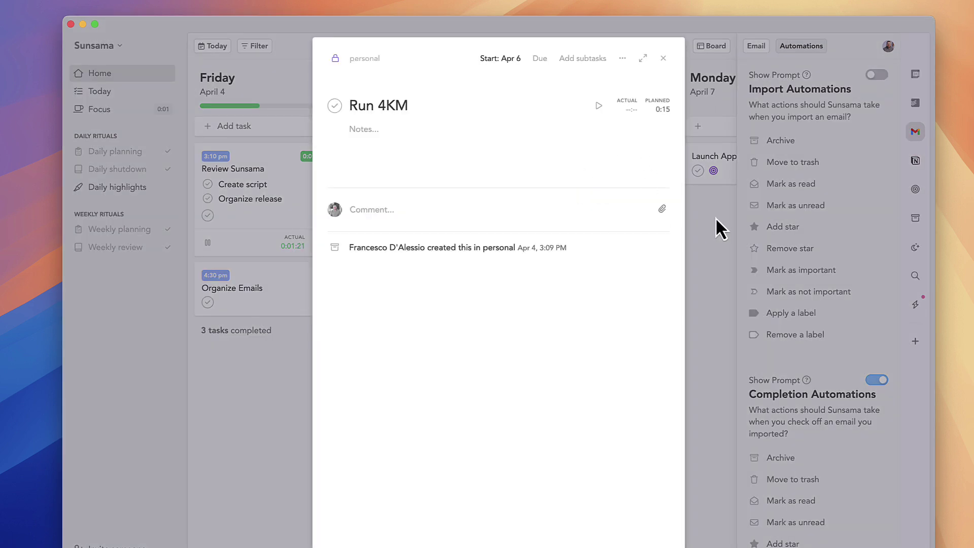
pyautogui.click(715, 217)
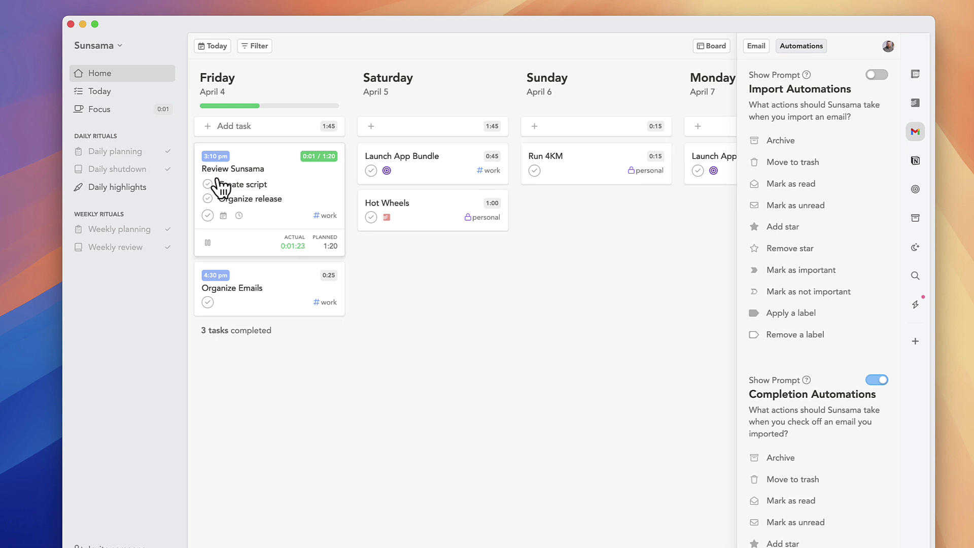
# - View the Phone Assistant settings, then return and open Daily highlights
pyautogui.click(99, 46)
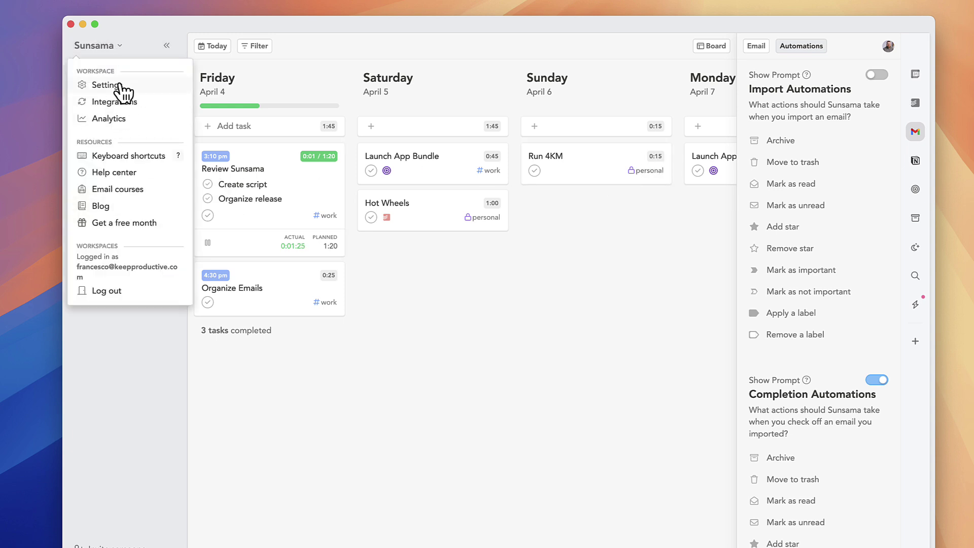
pyautogui.click(105, 85)
pyautogui.scroll(-3, 179, 312)
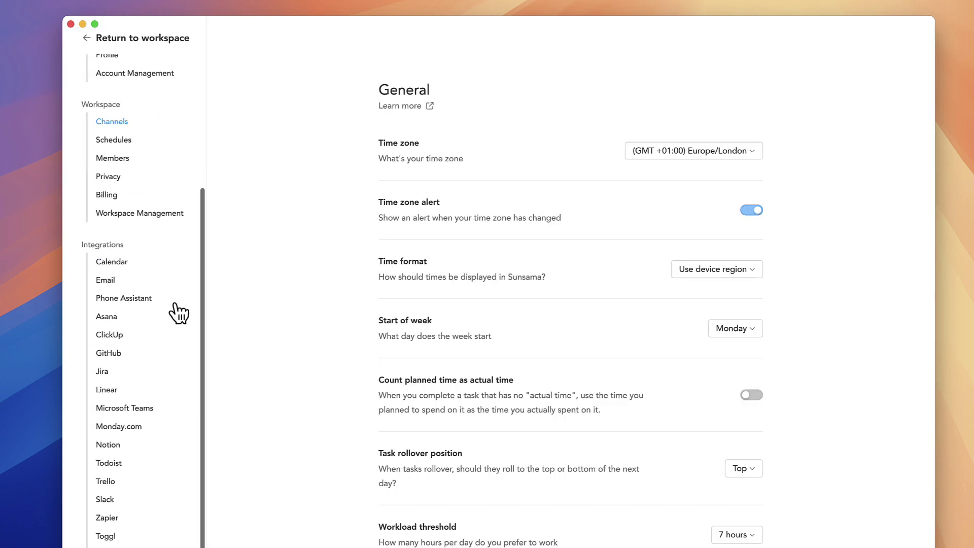
pyautogui.click(124, 298)
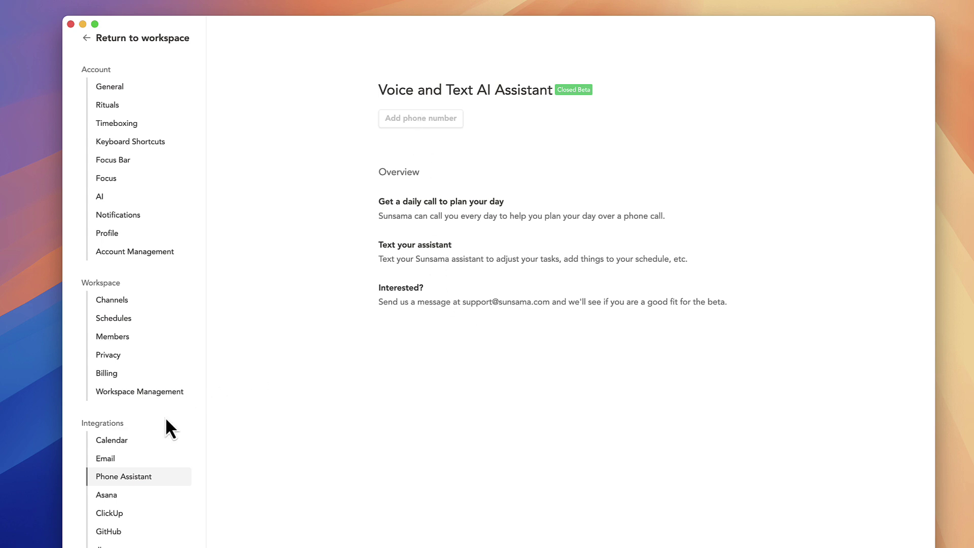
pyautogui.click(94, 43)
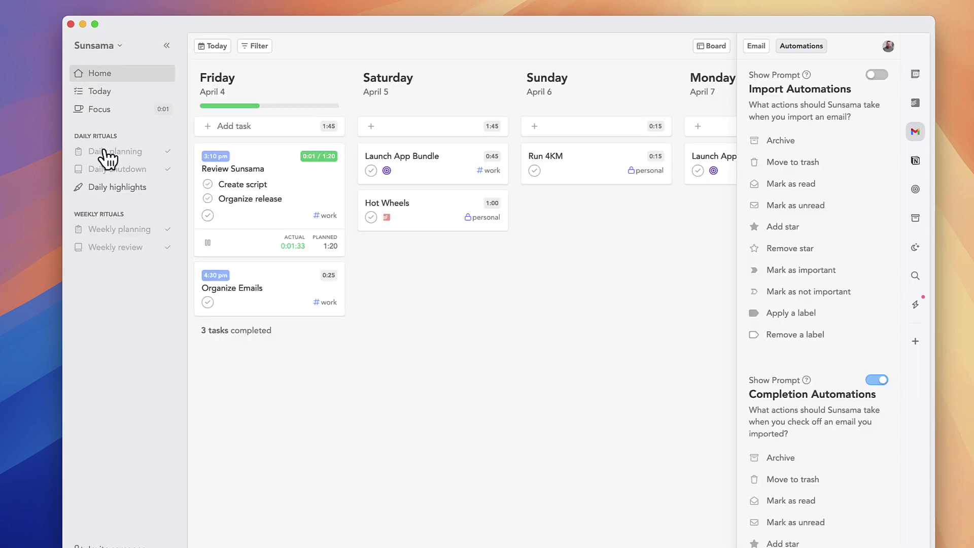
pyautogui.click(117, 187)
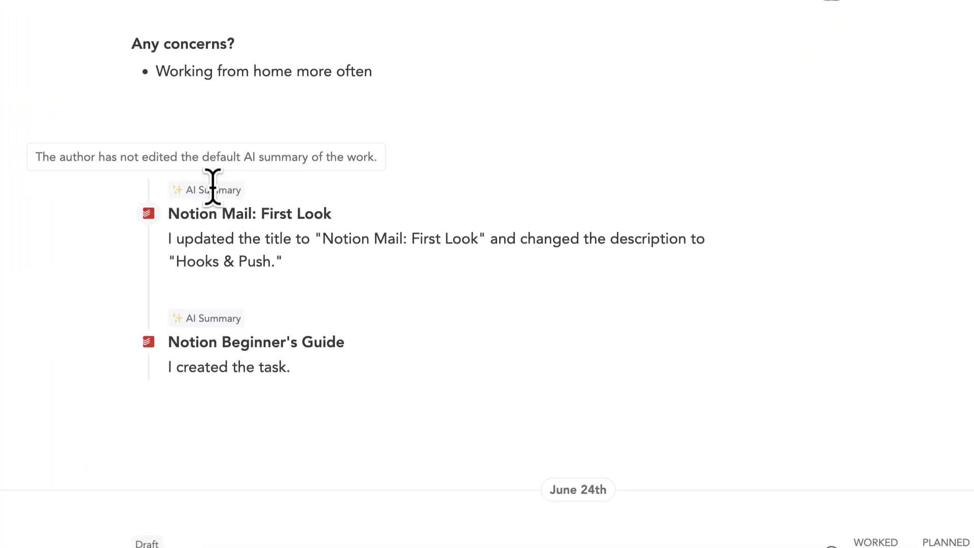
pyautogui.scroll(-2, 364, 419)
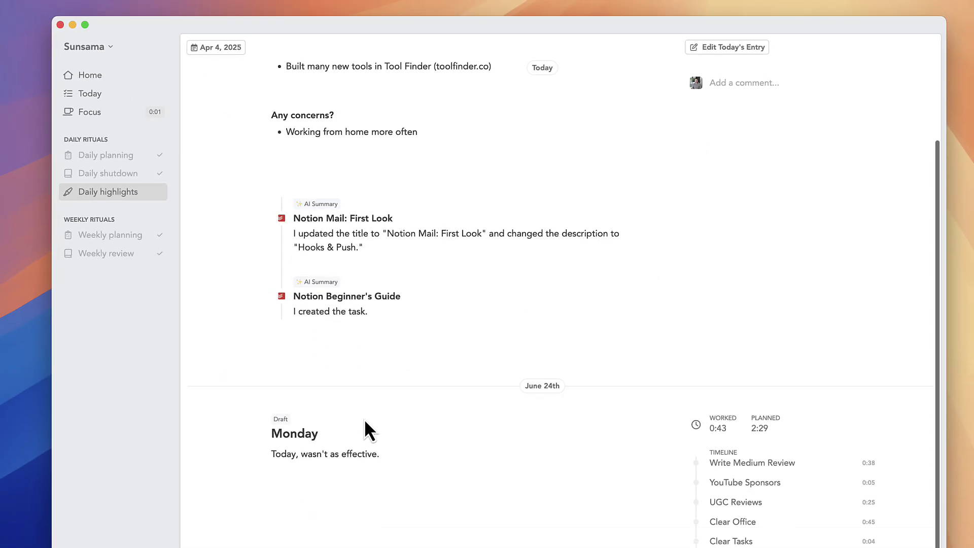
pyautogui.scroll(3, 364, 419)
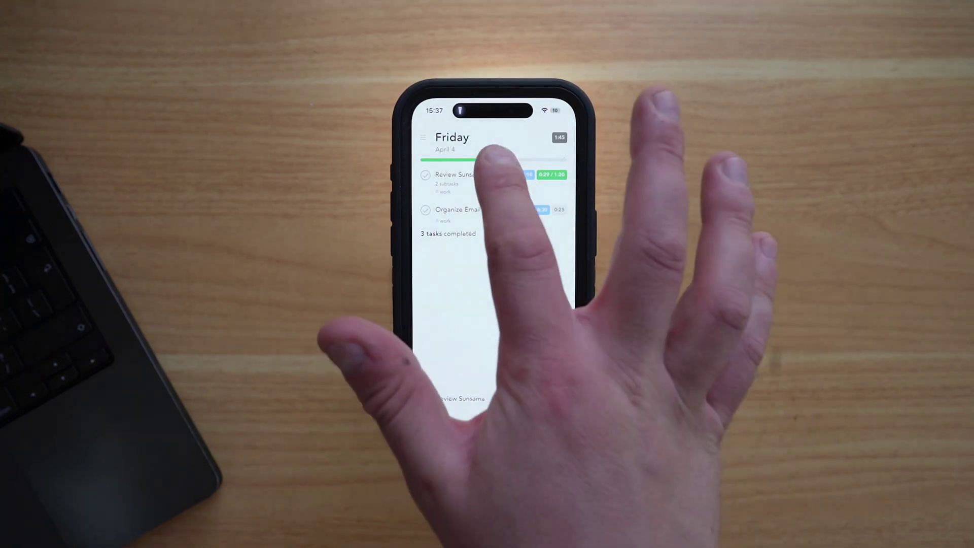
# - Preview the Review Sunsama task and the Review Sunsama and Organize Emails events
pyautogui.click(460, 174)
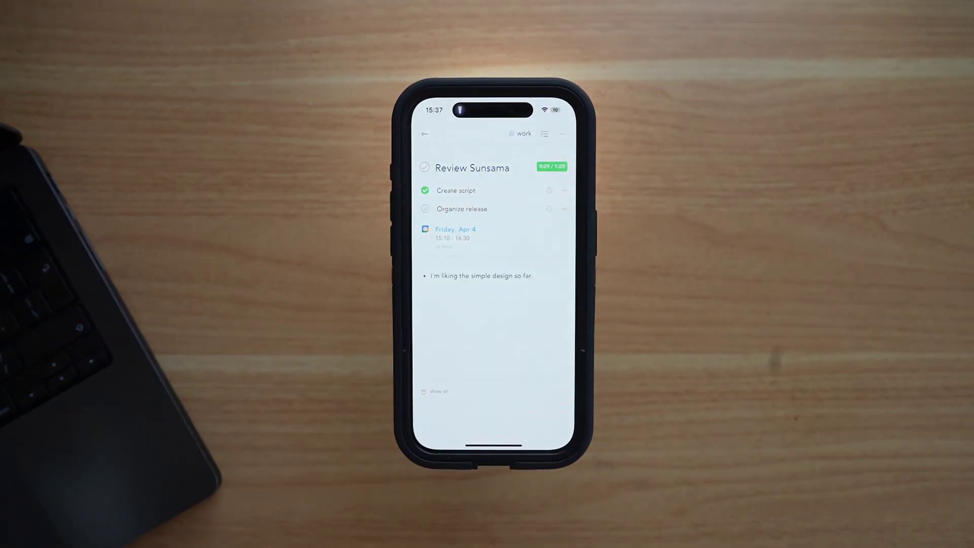
pyautogui.click(425, 133)
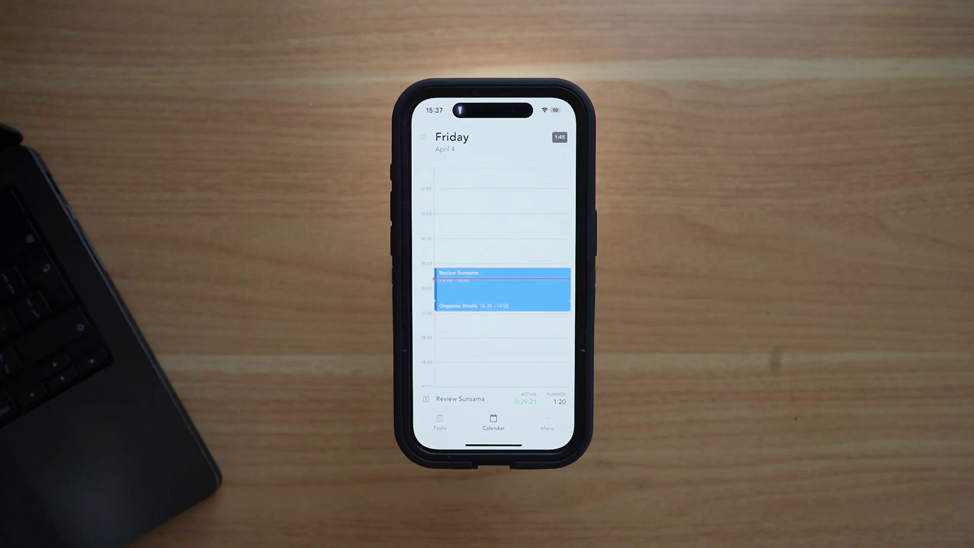
pyautogui.scroll(-3, 502, 319)
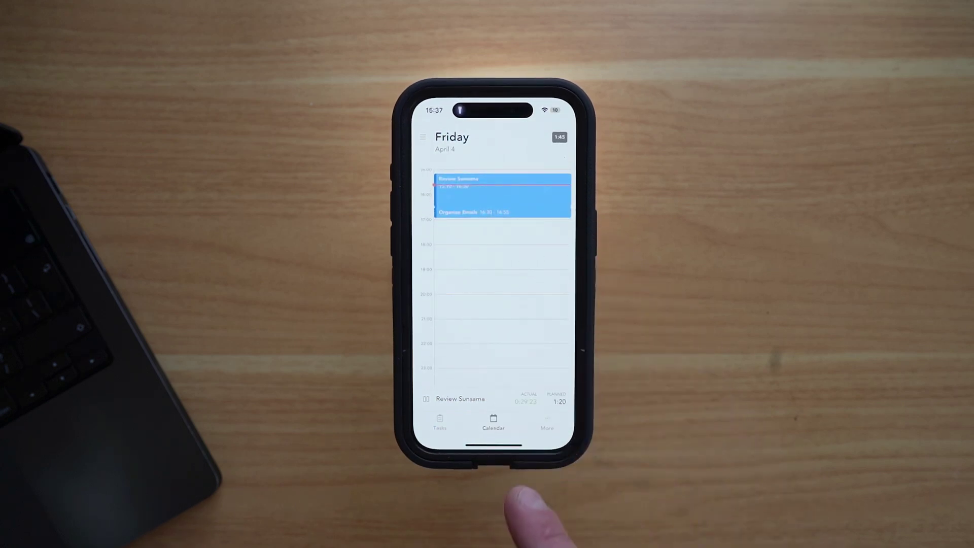
pyautogui.click(517, 194)
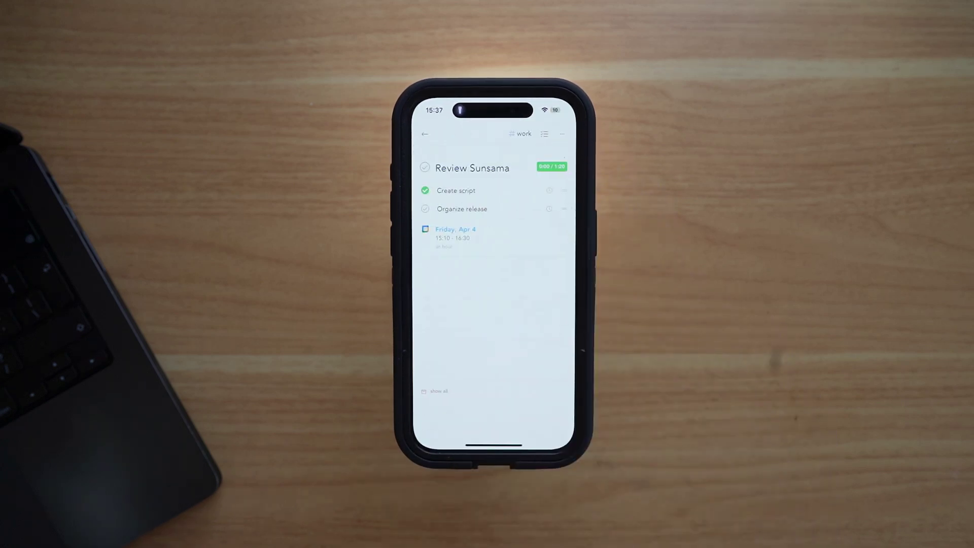
pyautogui.click(424, 135)
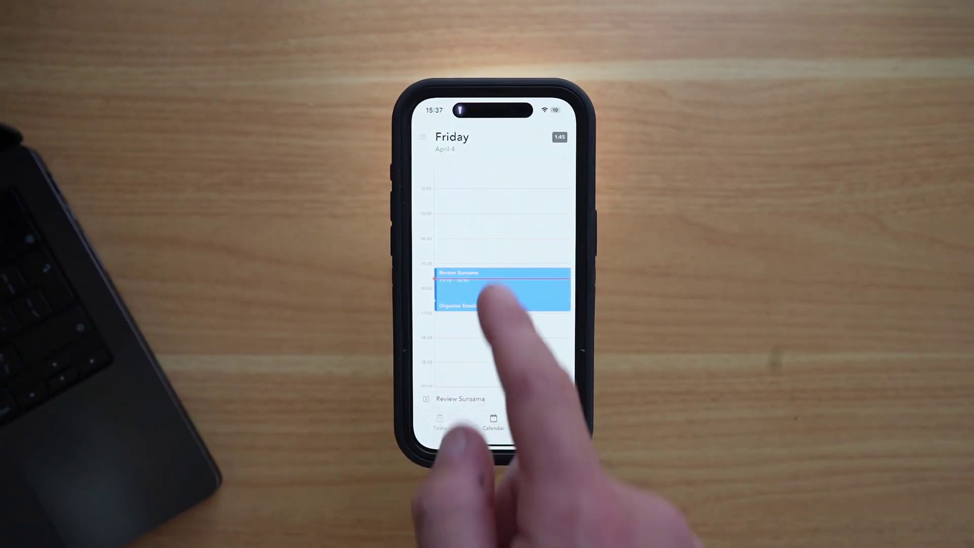
pyautogui.click(502, 301)
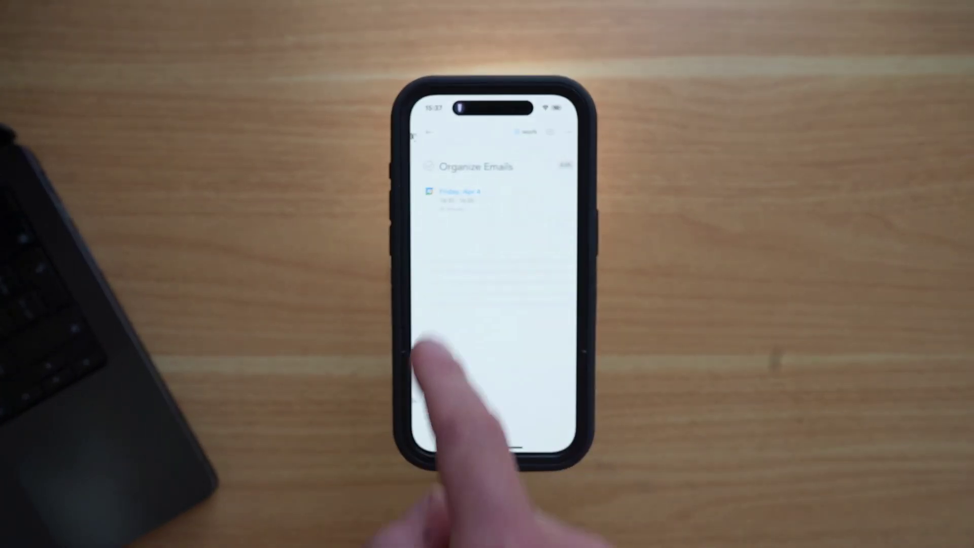
pyautogui.click(424, 134)
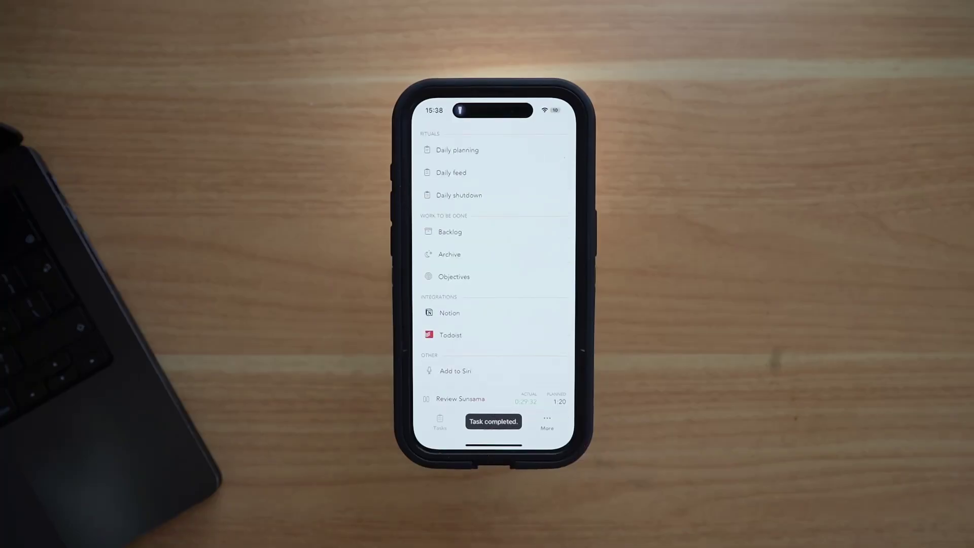
# - Page through the Daily planning walkthrough, close it, then open Advanced settings
pyautogui.click(457, 149)
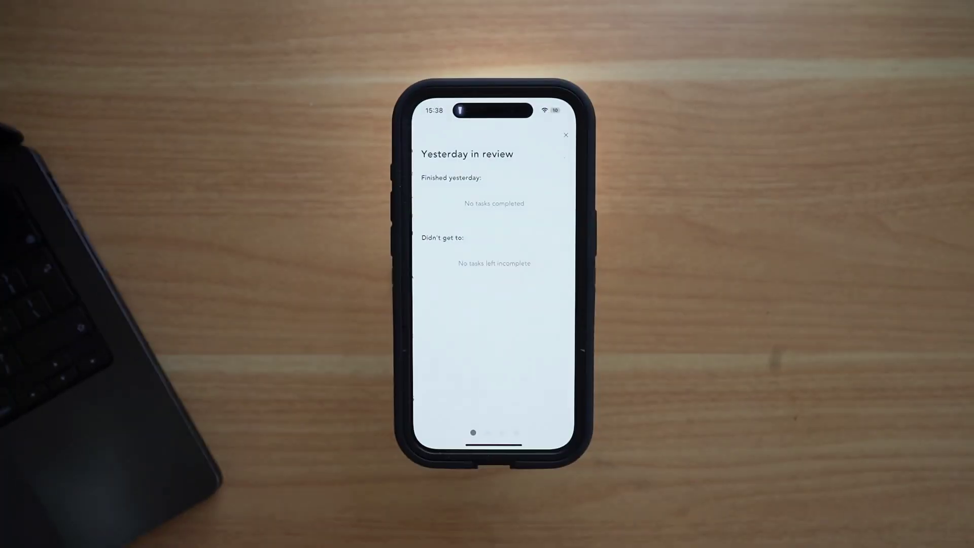
pyautogui.moveTo(533, 381); pyautogui.dragTo(442, 380)
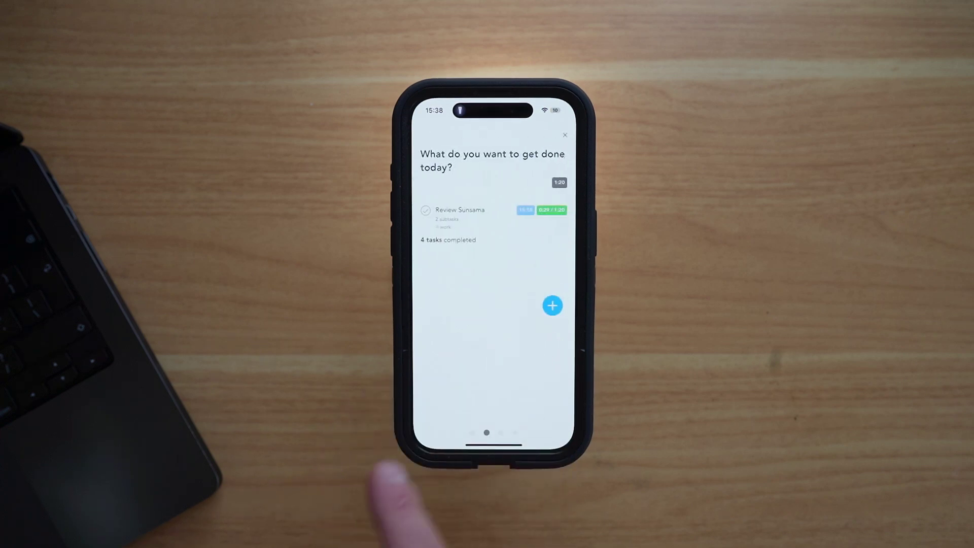
pyautogui.moveTo(532, 381); pyautogui.dragTo(441, 380)
pyautogui.click(566, 135)
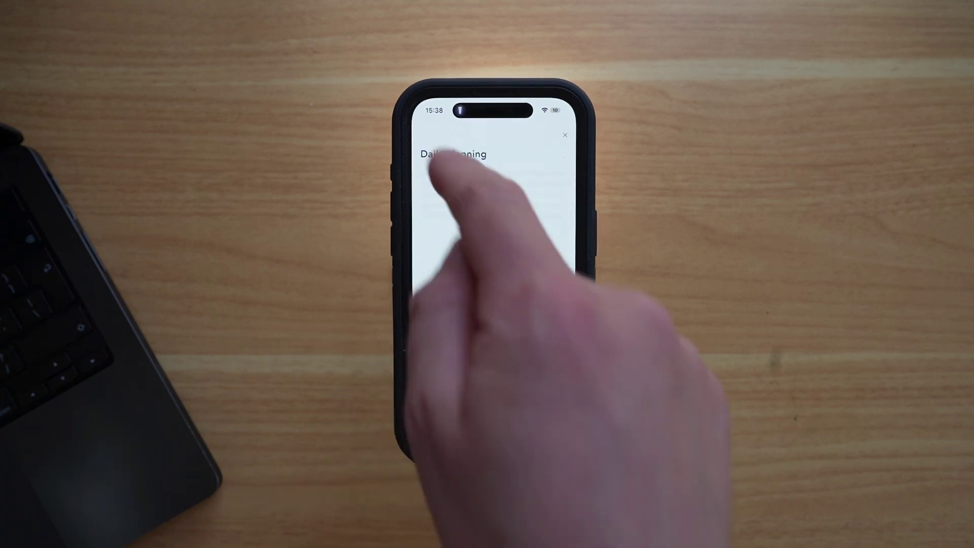
pyautogui.click(426, 136)
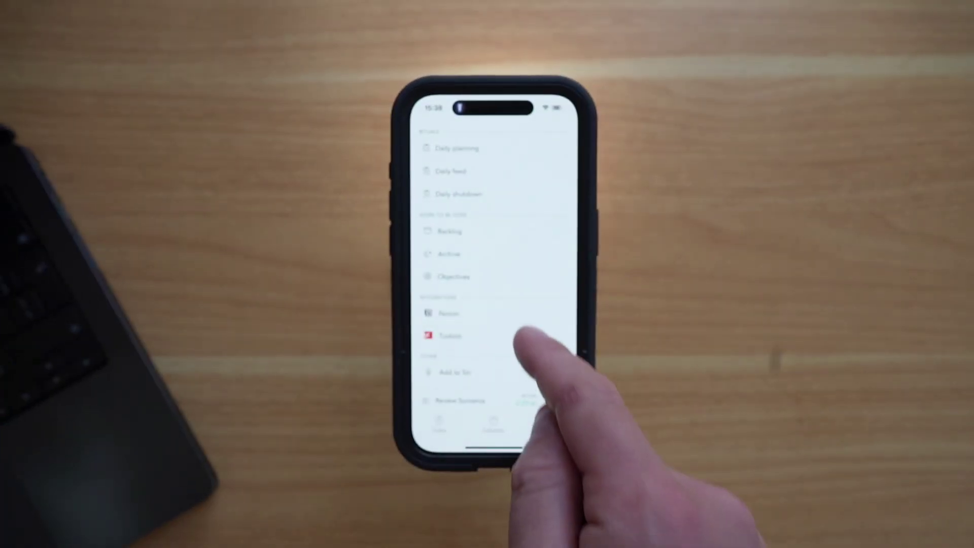
pyautogui.moveTo(526, 357); pyautogui.dragTo(525, 251)
pyautogui.click(466, 378)
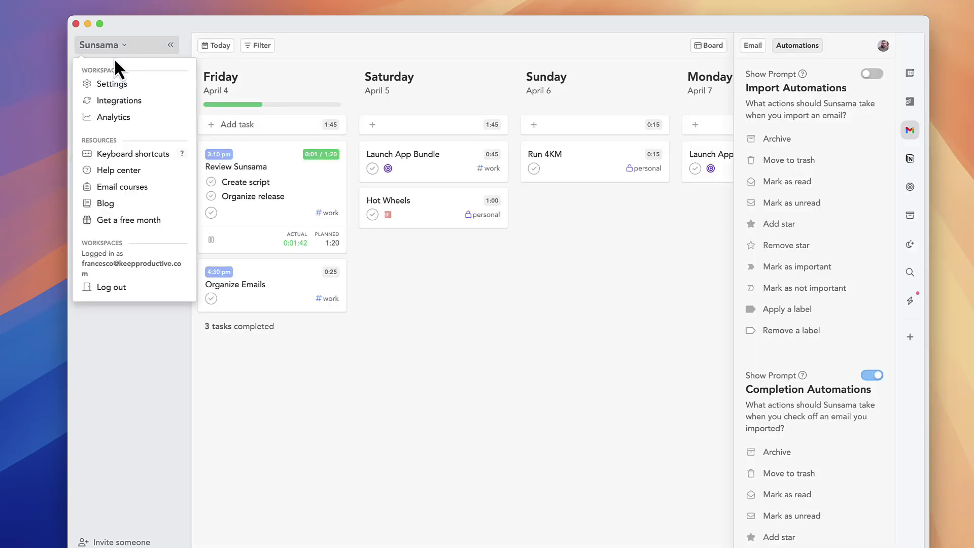
pyautogui.click(111, 86)
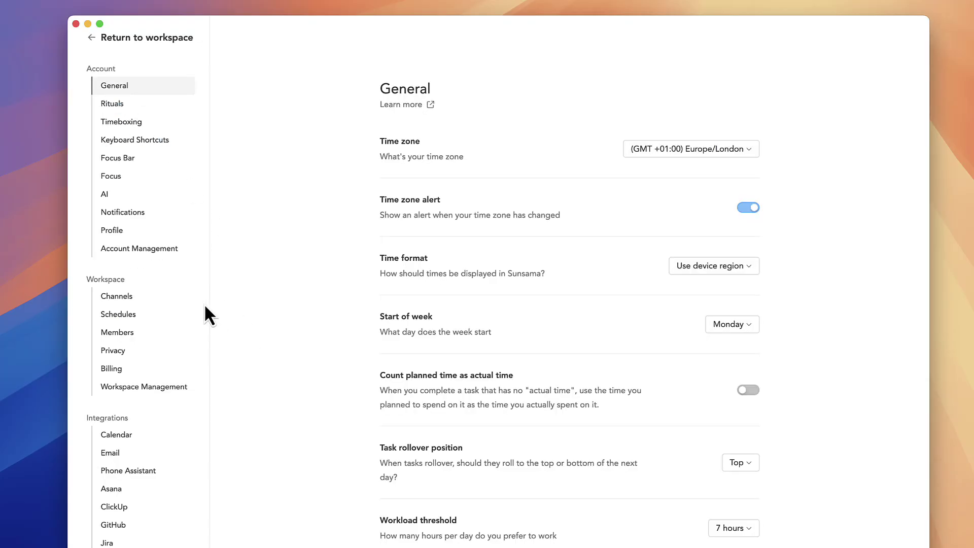
pyautogui.click(119, 159)
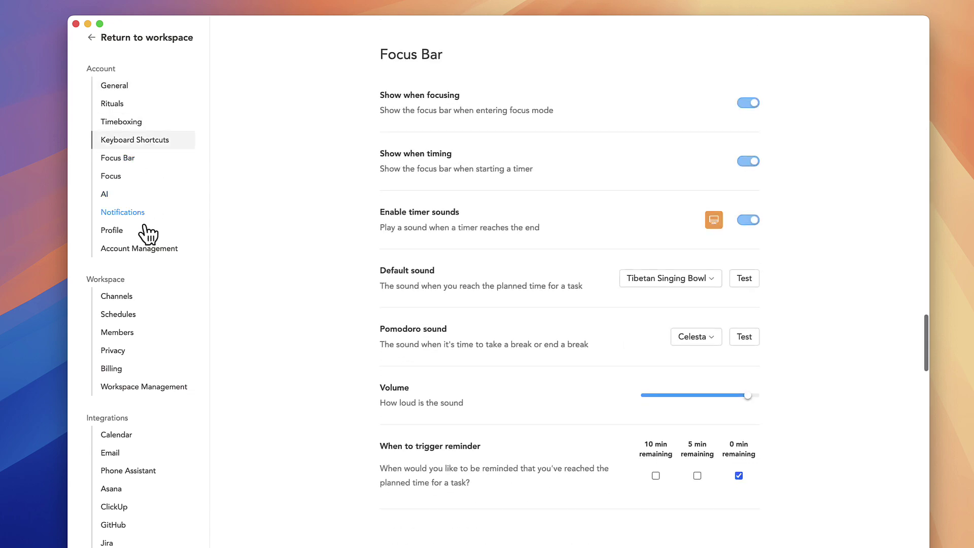
pyautogui.scroll(-5, 176, 390)
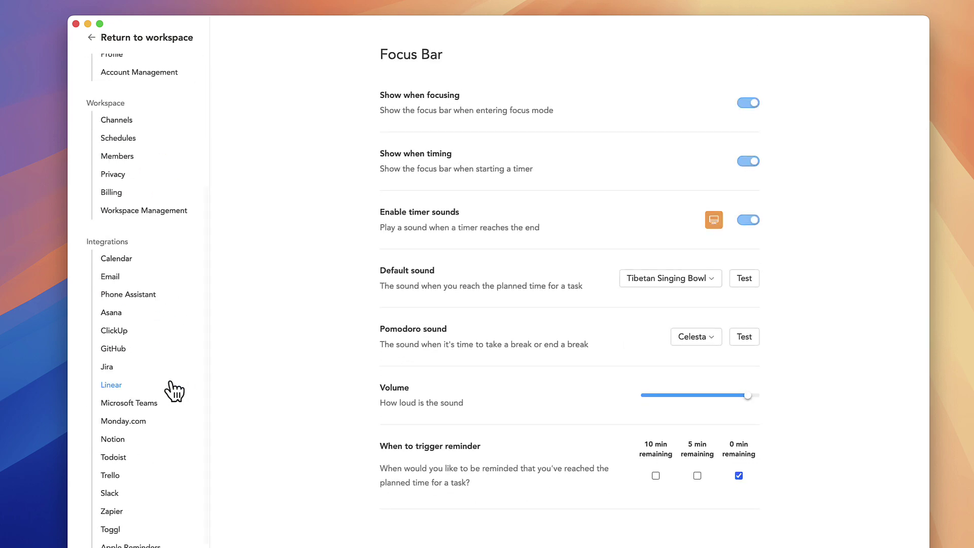